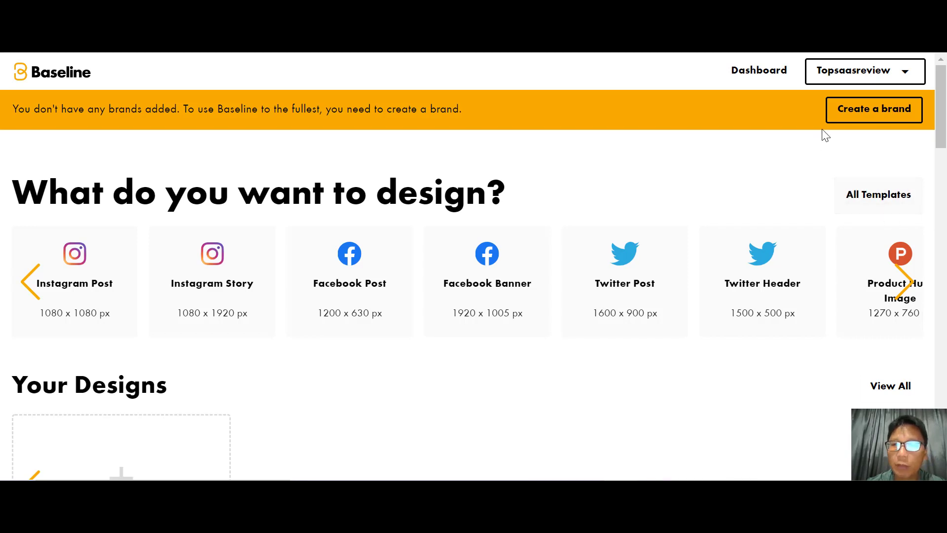
# - Create a new brand and confirm its name as 'TopSaasReview'
pyautogui.click(843, 121)
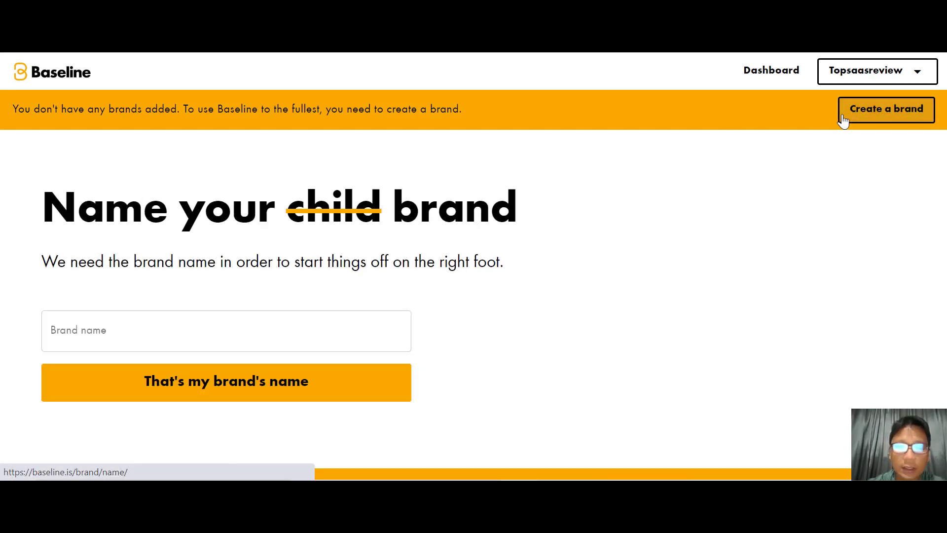
pyautogui.click(235, 341)
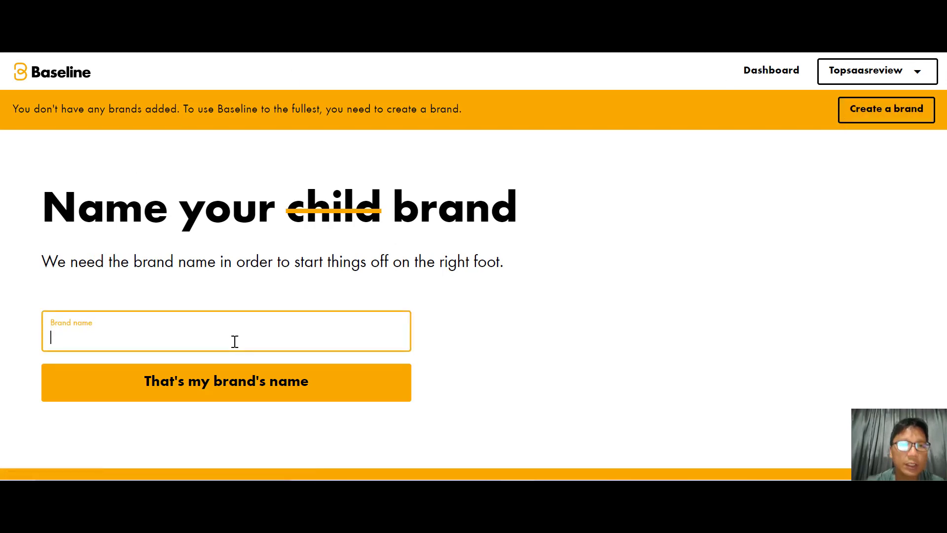
pyautogui.write('To')
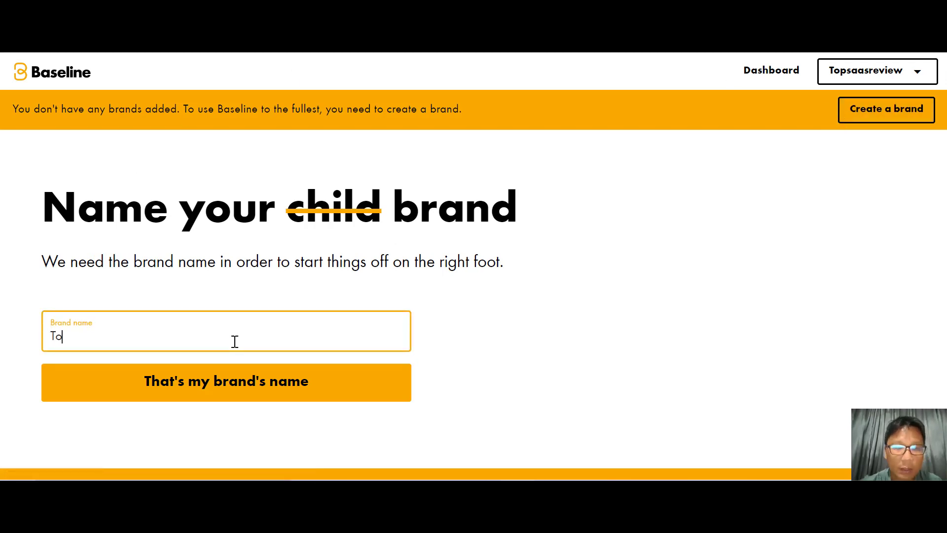
pyautogui.write('pSaas')
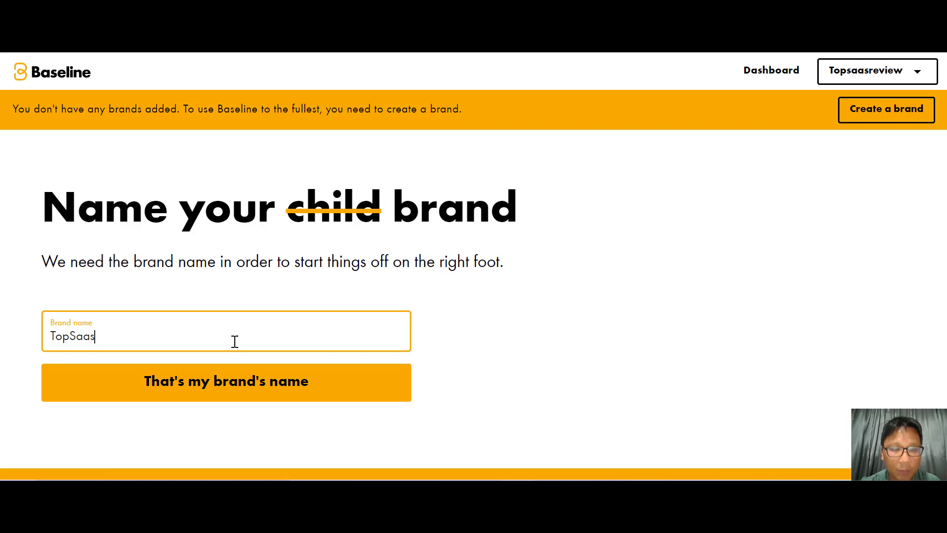
pyautogui.write('Review')
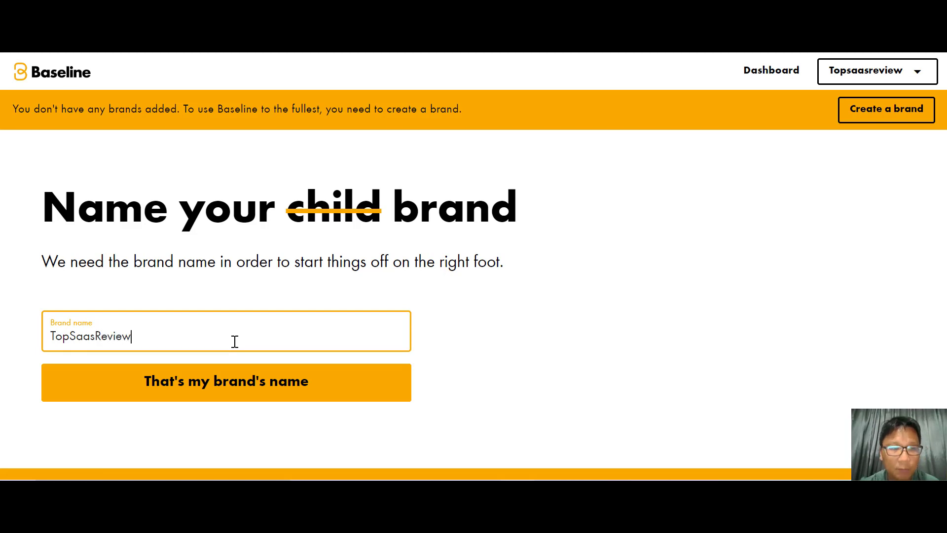
pyautogui.click(252, 387)
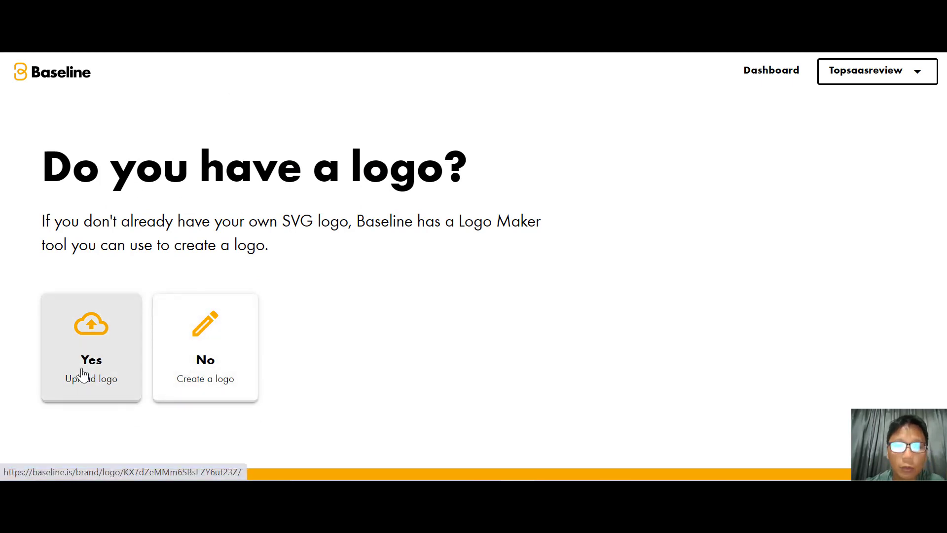
# - Choose to create a new logo using the crimson, off-white, dark and blue colour palette
pyautogui.click(185, 377)
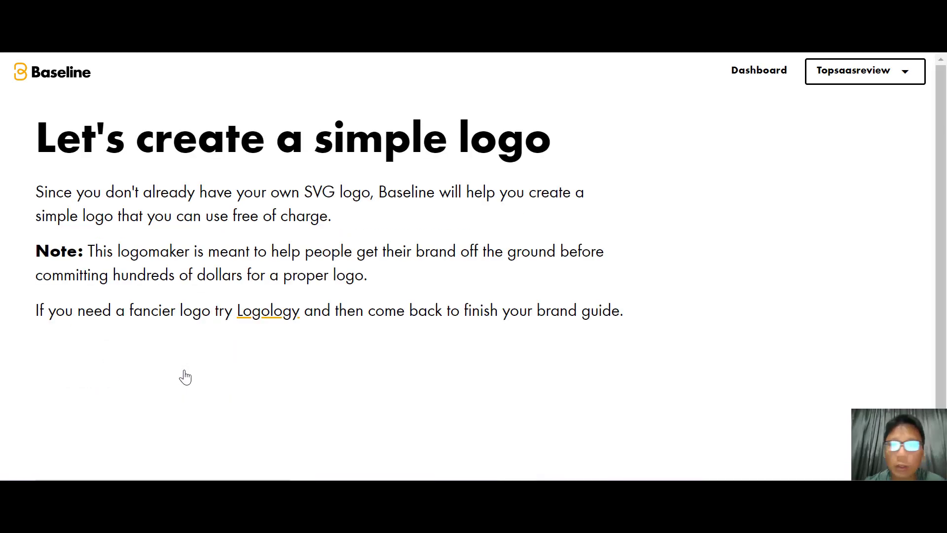
pyautogui.scroll(-1, 185, 378)
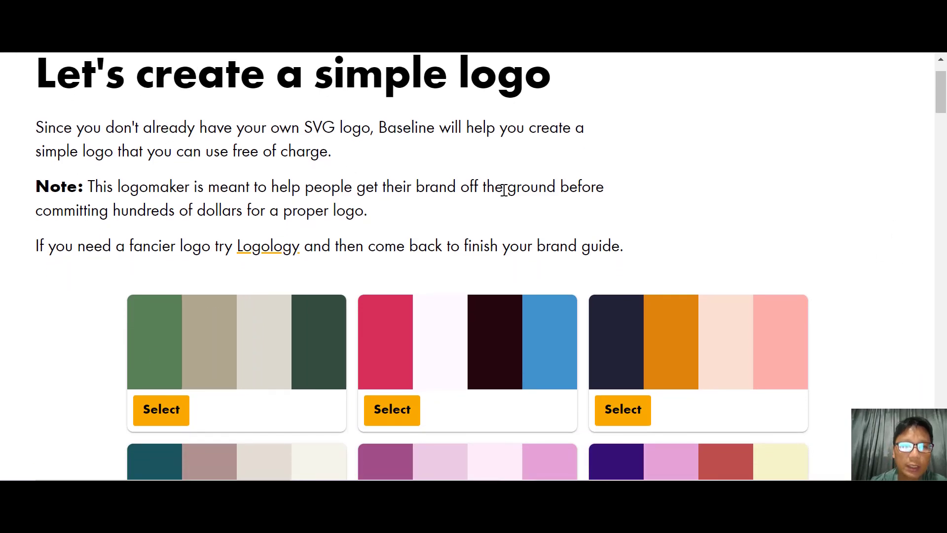
pyautogui.moveTo(418, 383)
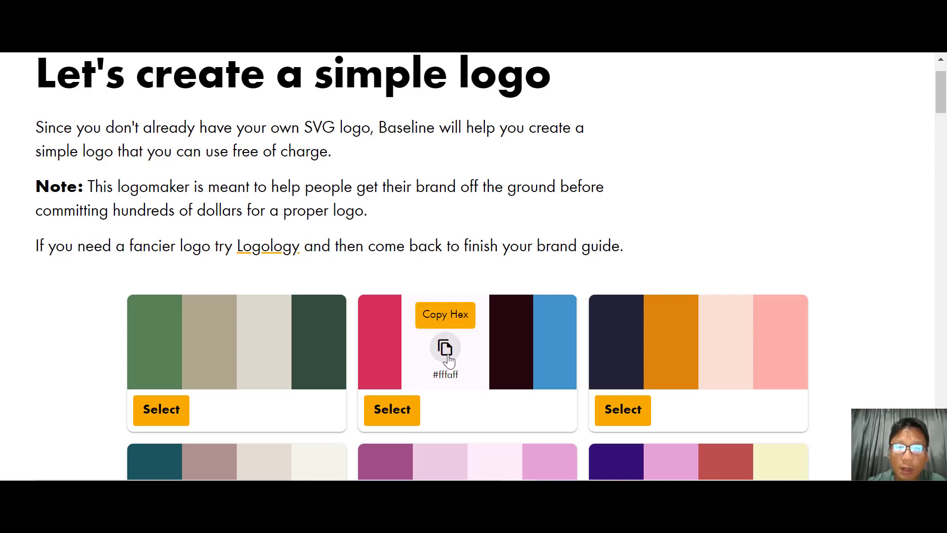
pyautogui.click(406, 417)
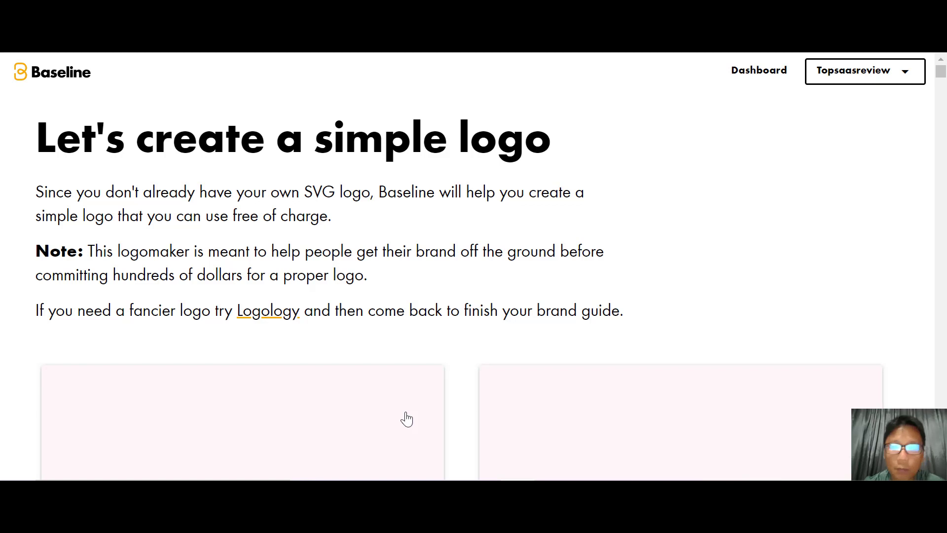
# - Open Tweak settings for the hand-lettered TOPSAASREVIEW logo, leaving Transform at uppercase
pyautogui.scroll(-3, 406, 419)
pyautogui.scroll(-10, 406, 419)
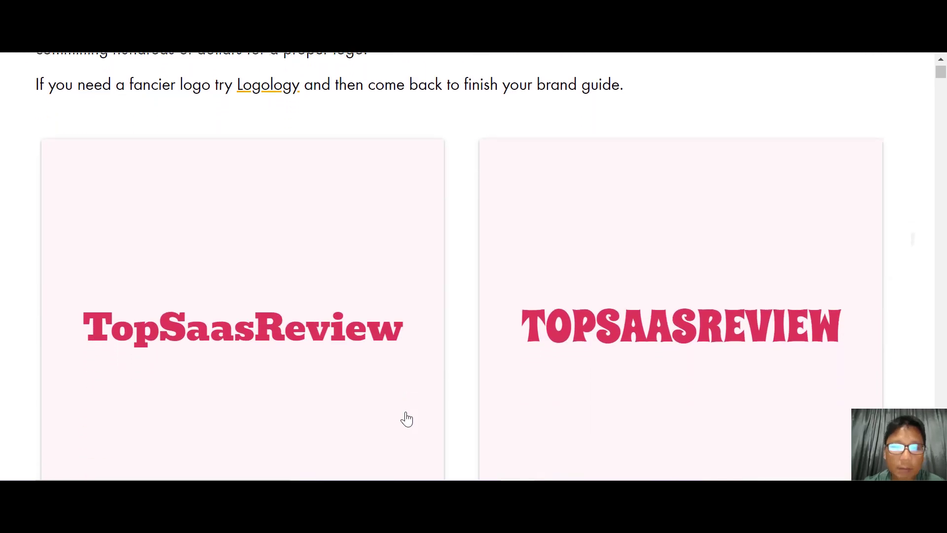
pyautogui.scroll(2, 406, 419)
pyautogui.scroll(-6, 406, 418)
pyautogui.scroll(1, 406, 419)
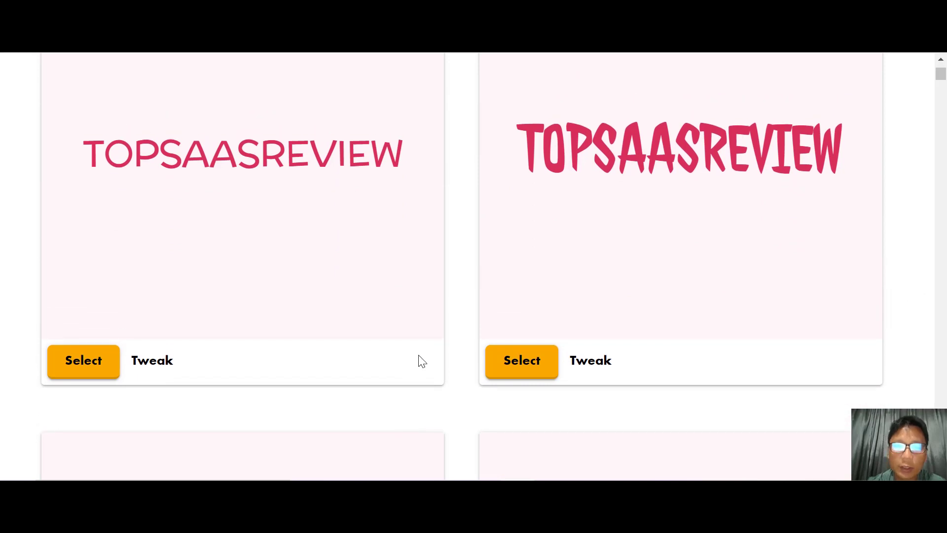
pyautogui.click(598, 371)
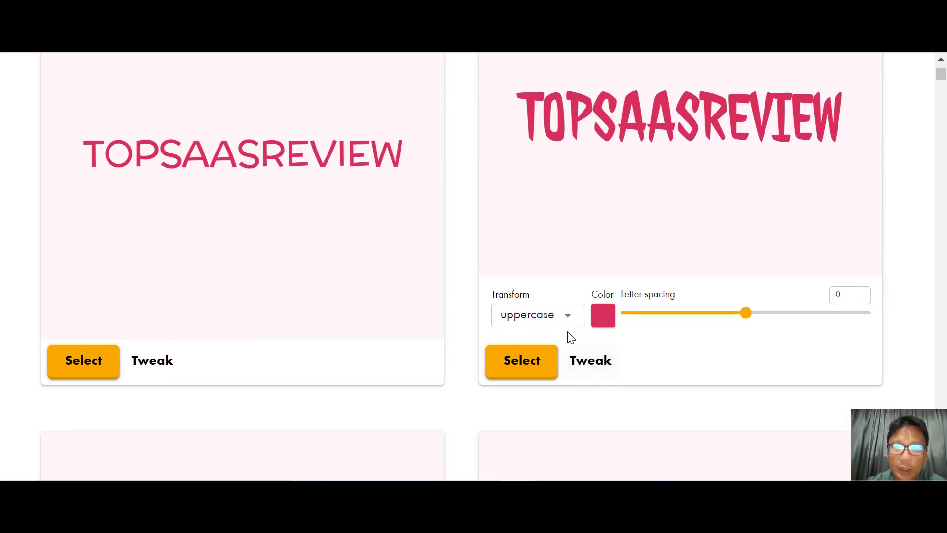
pyautogui.click(555, 325)
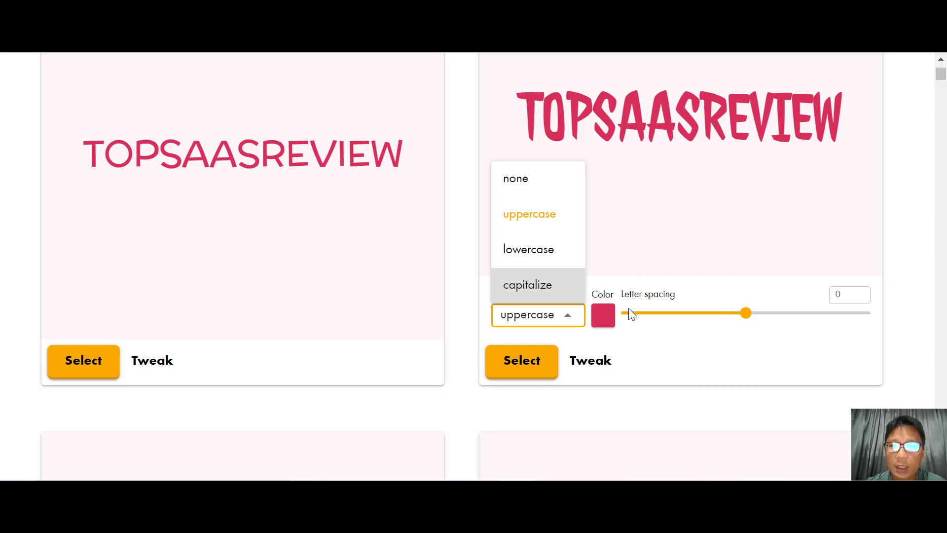
pyautogui.press('Down')
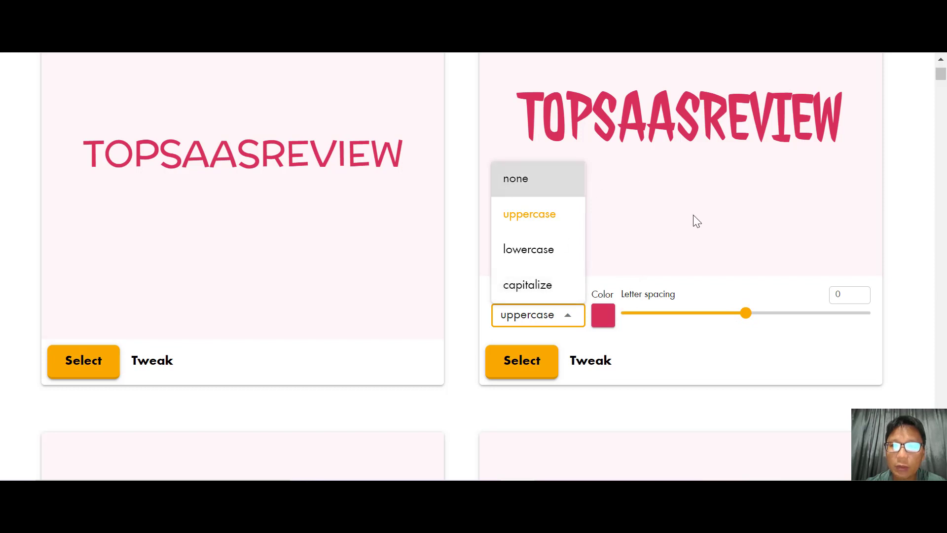
pyautogui.click(529, 356)
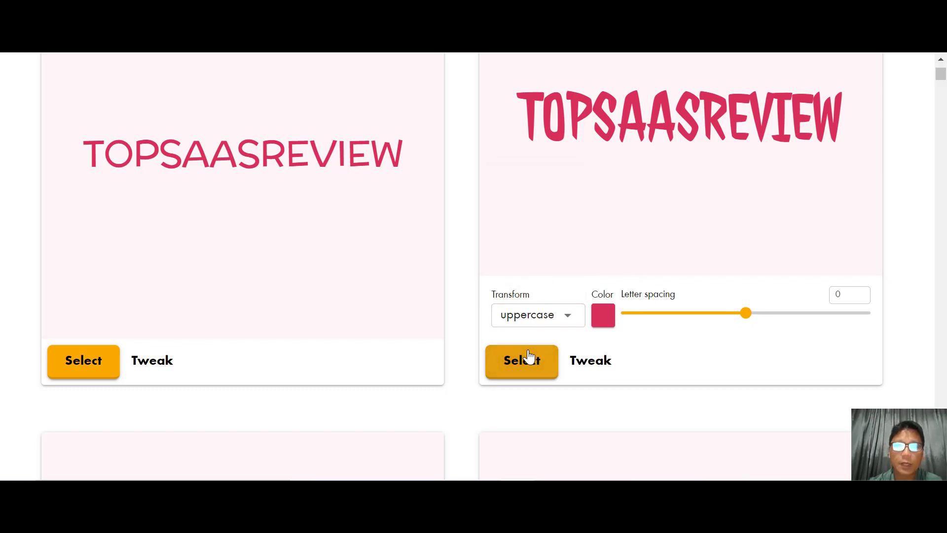
# - Select the hand-lettered logo and move Magical Merlin #3e92cc into Support color 1
pyautogui.click(529, 356)
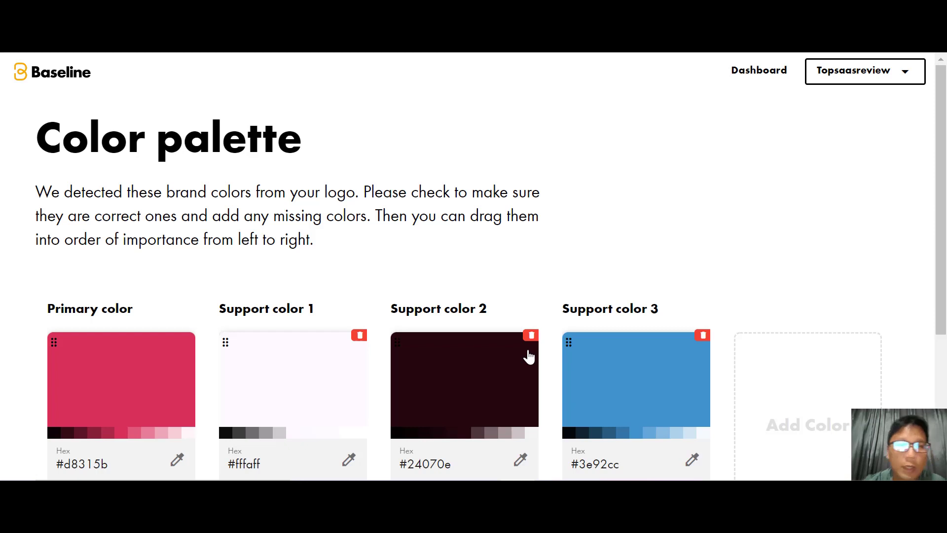
pyautogui.scroll(-2, 528, 356)
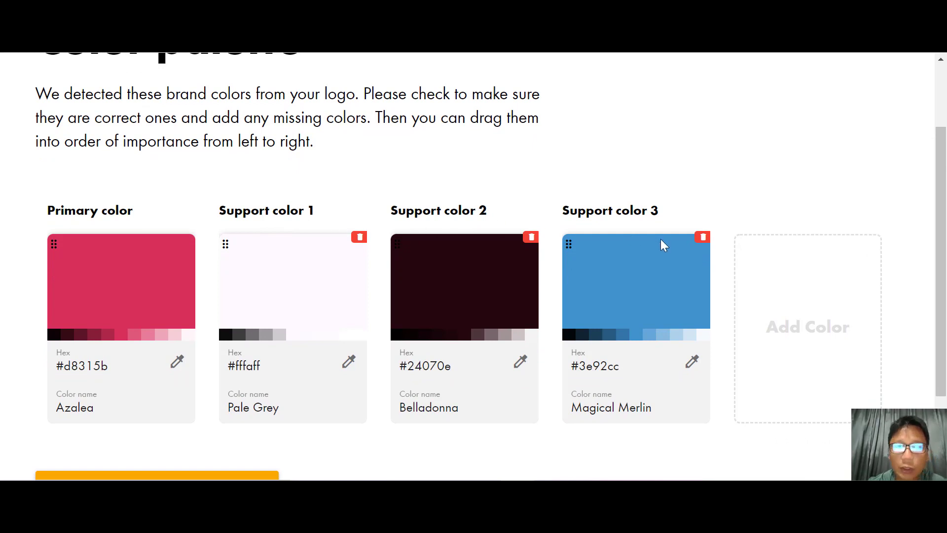
pyautogui.moveTo(662, 285); pyautogui.dragTo(272, 302)
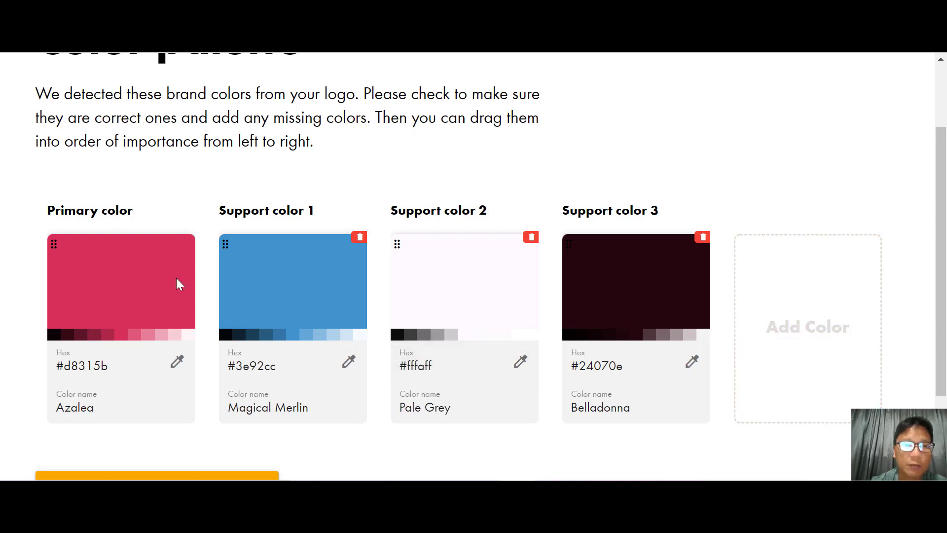
pyautogui.scroll(-2, 168, 283)
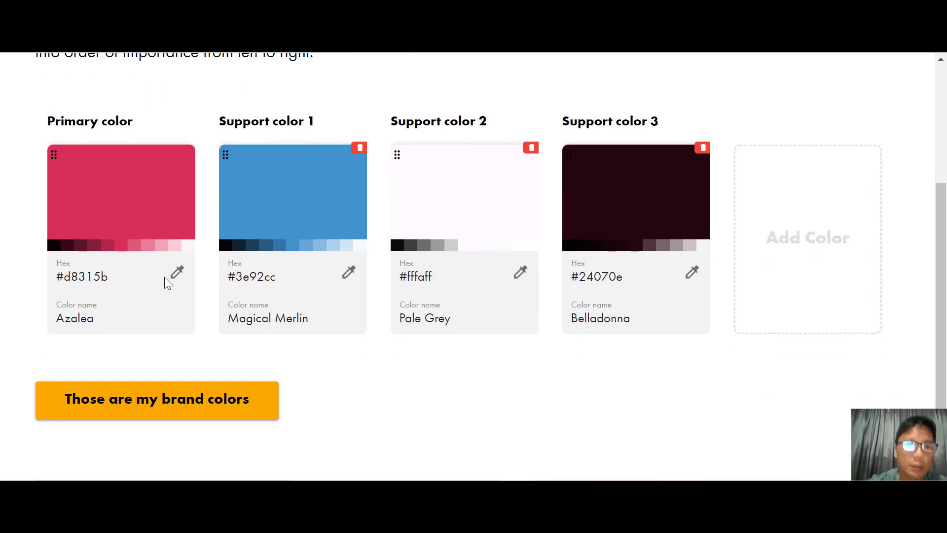
# - Confirm the colours and add the 132° blue-to-pale and crimson-to-navy gradients
pyautogui.click(154, 391)
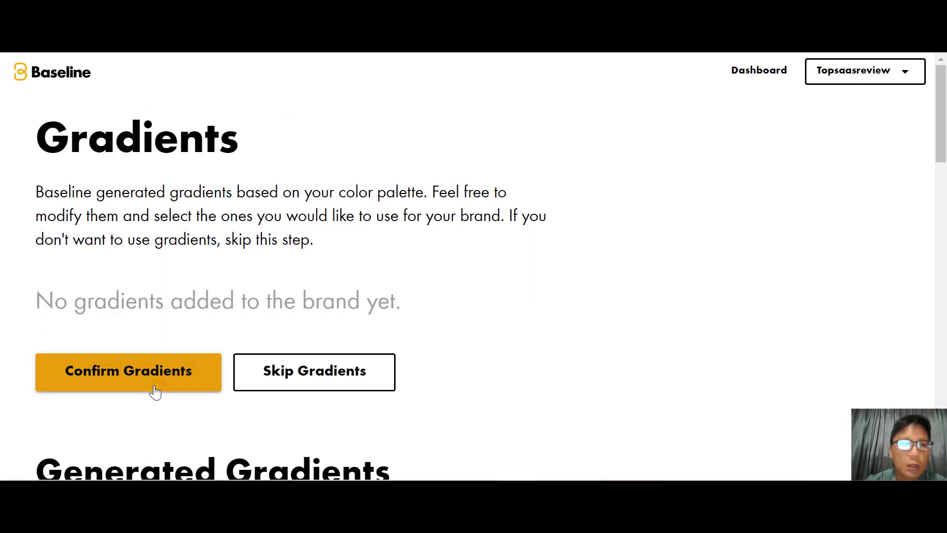
pyautogui.scroll(-7, 154, 391)
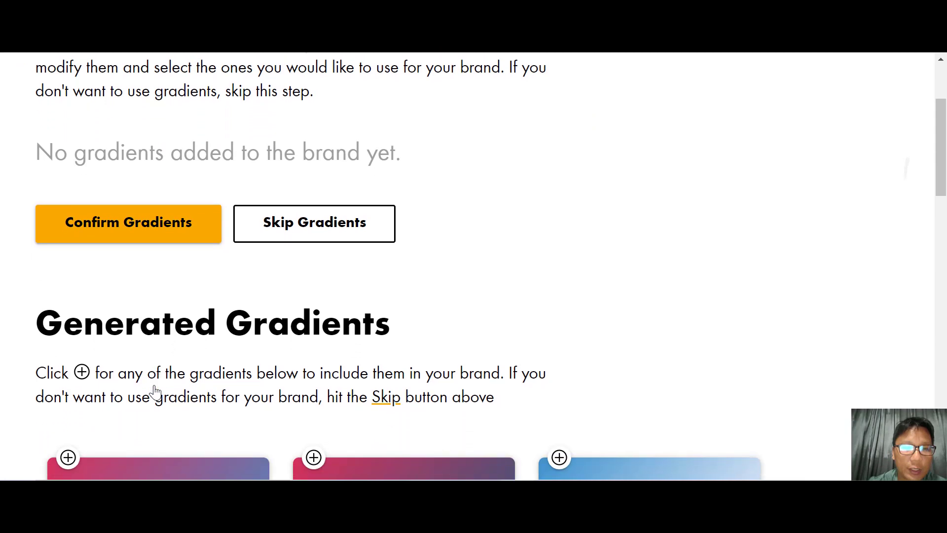
pyautogui.scroll(-1, 154, 391)
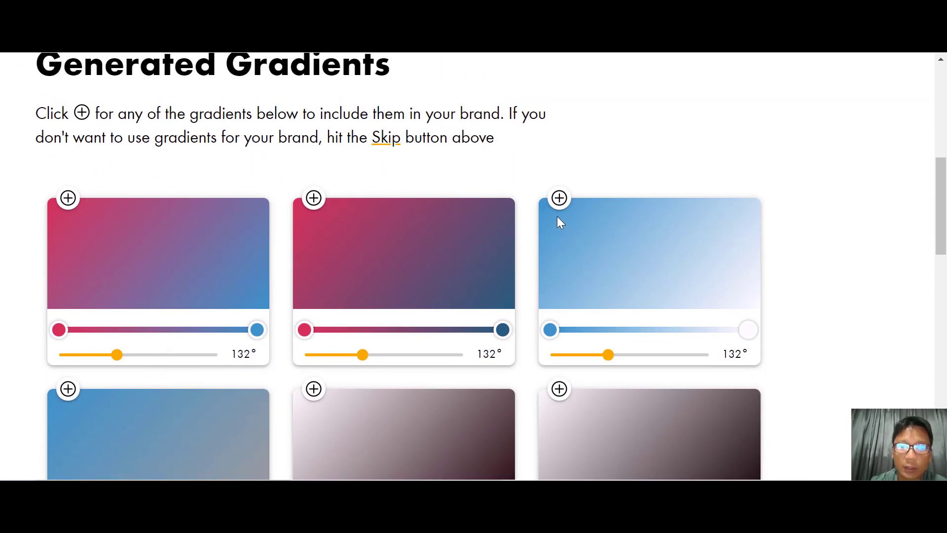
pyautogui.click(559, 199)
pyautogui.click(314, 199)
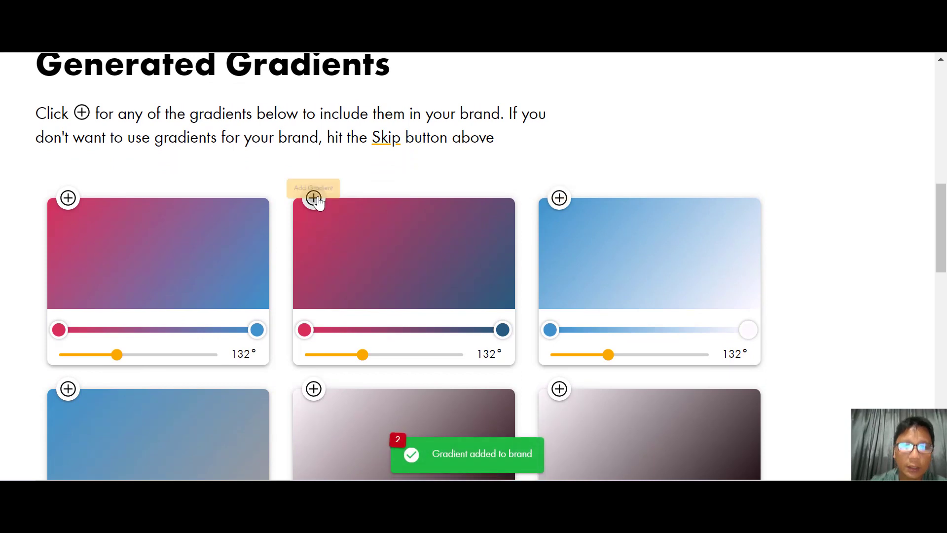
pyautogui.scroll(7, 315, 202)
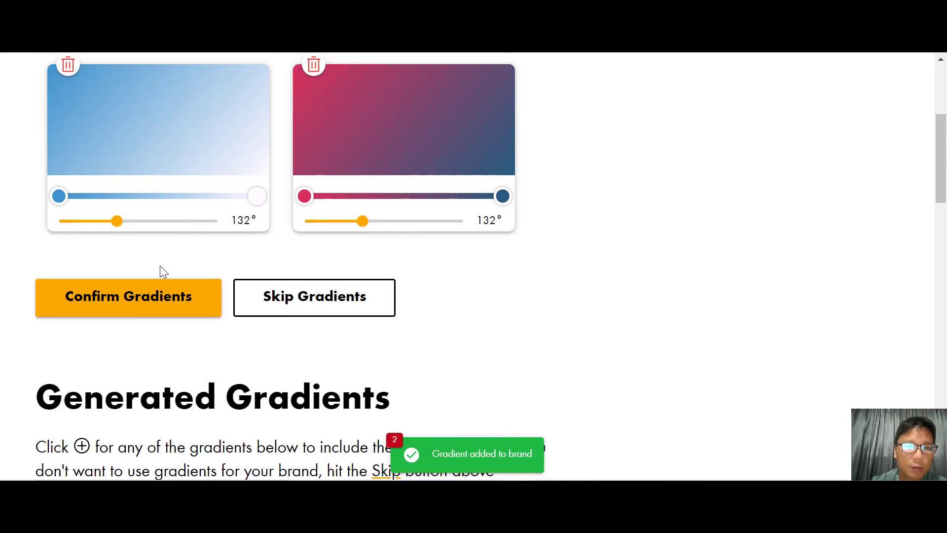
# - Confirm the gradients and keep Open Sans Regular as the heading font
pyautogui.click(121, 306)
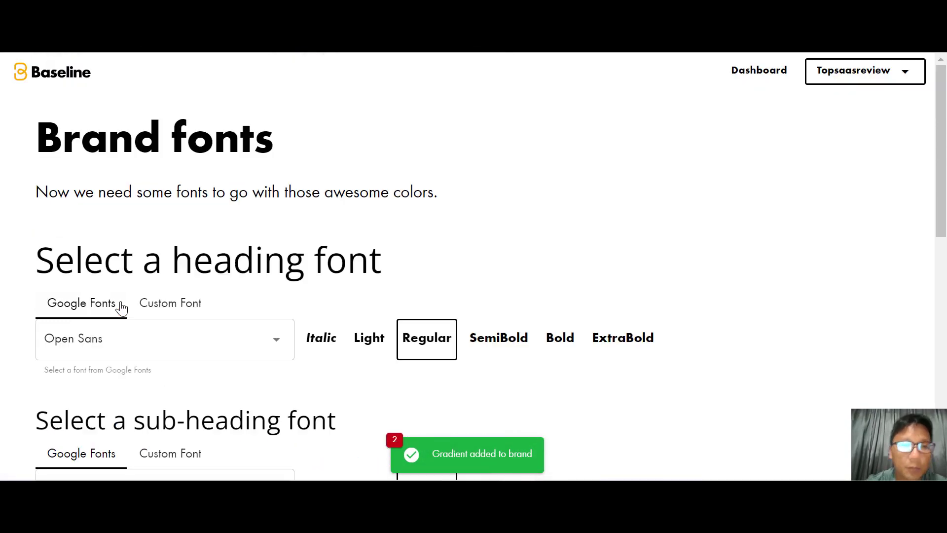
pyautogui.scroll(-1, 121, 307)
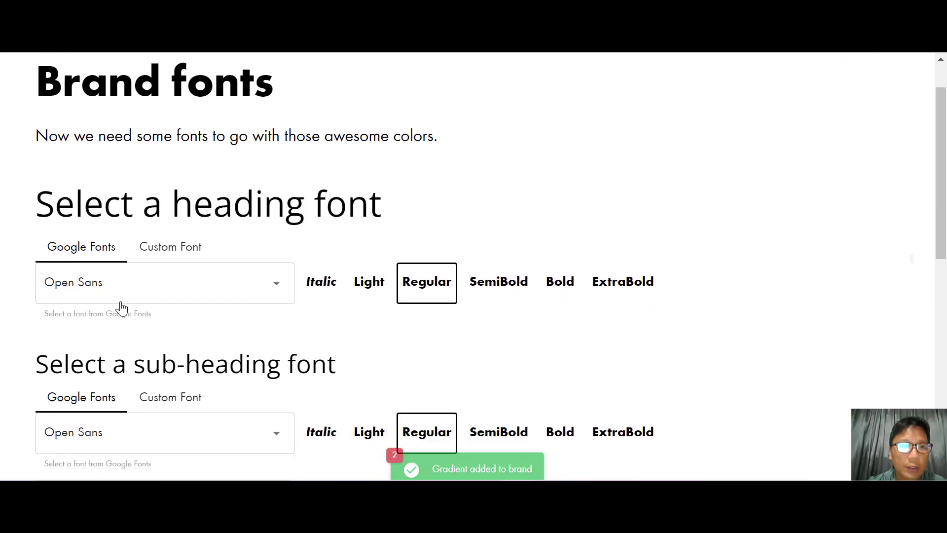
pyautogui.scroll(-1, 120, 306)
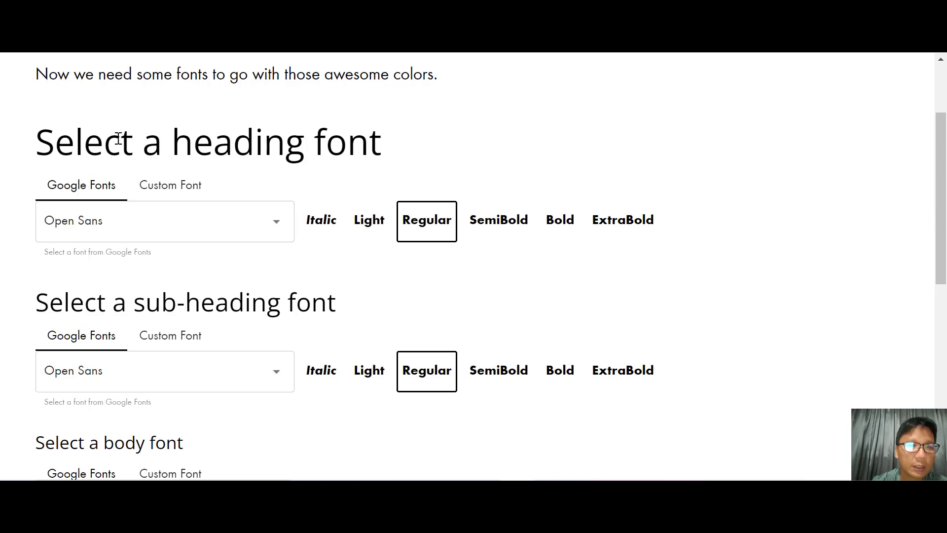
pyautogui.click(278, 235)
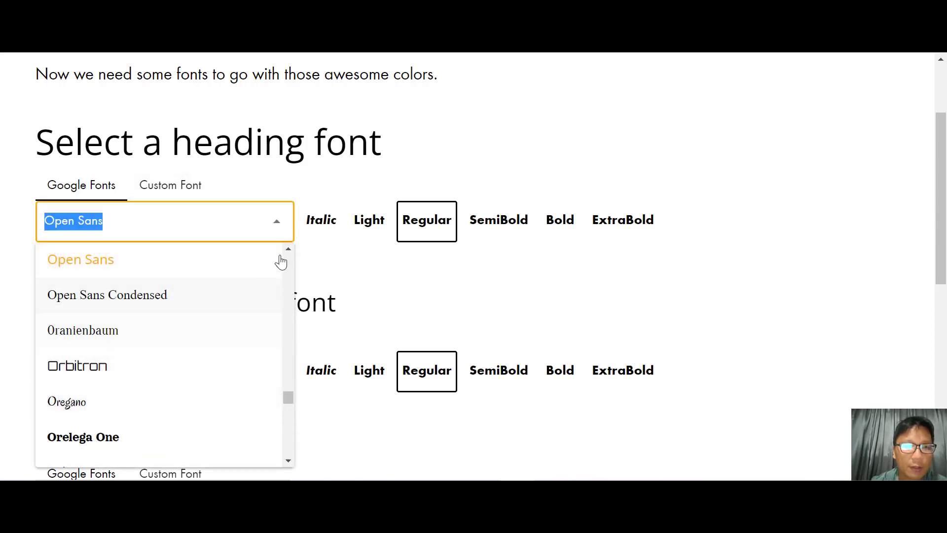
pyautogui.click(785, 290)
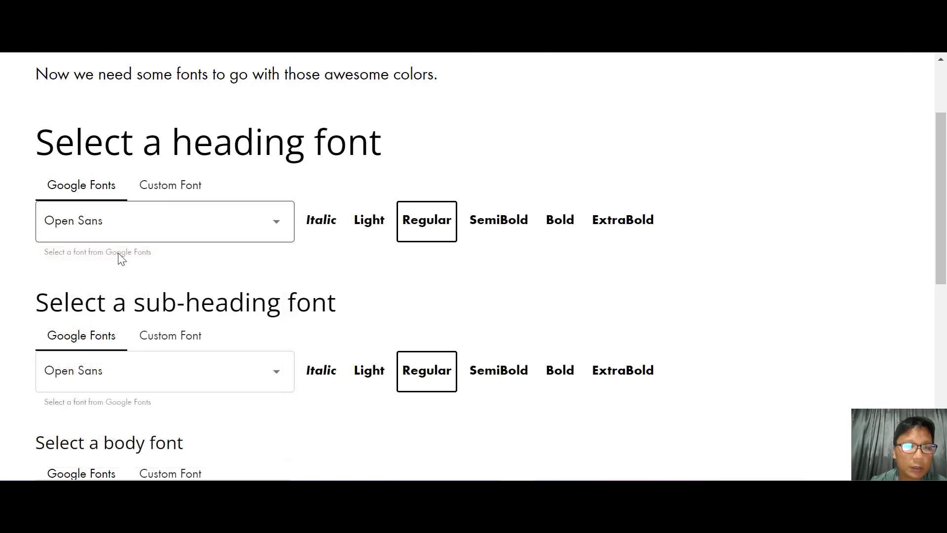
pyautogui.scroll(-9, 503, 281)
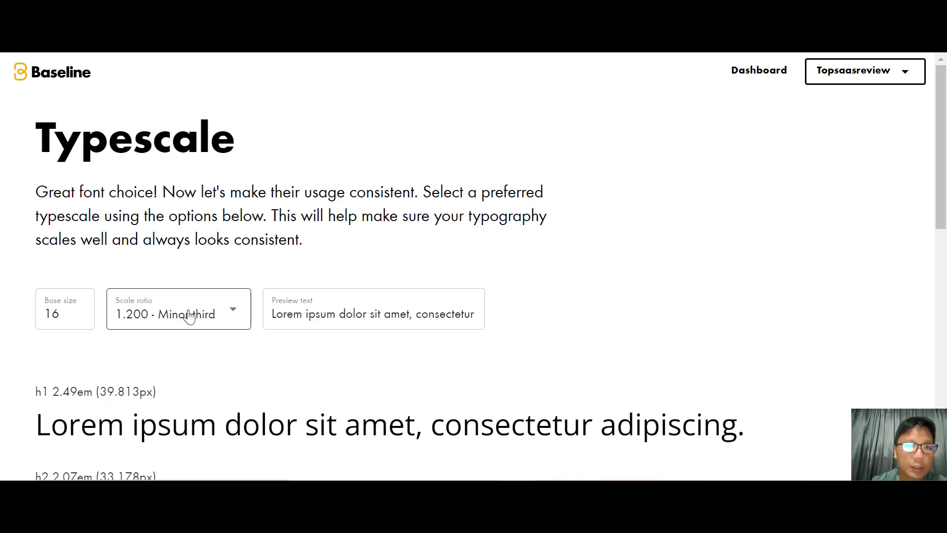
# - Keep the 1.200 Minor third scale ratio on base size 16
pyautogui.click(230, 316)
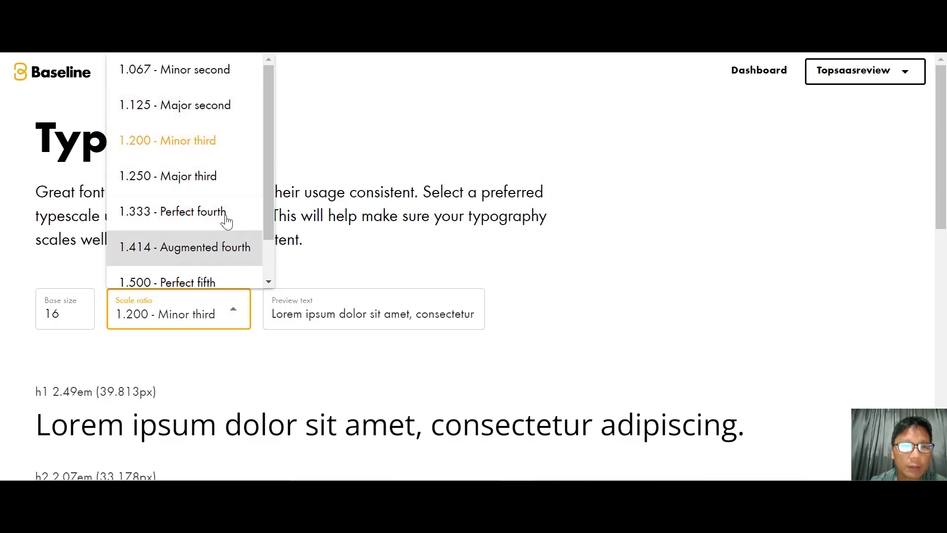
pyautogui.click(214, 143)
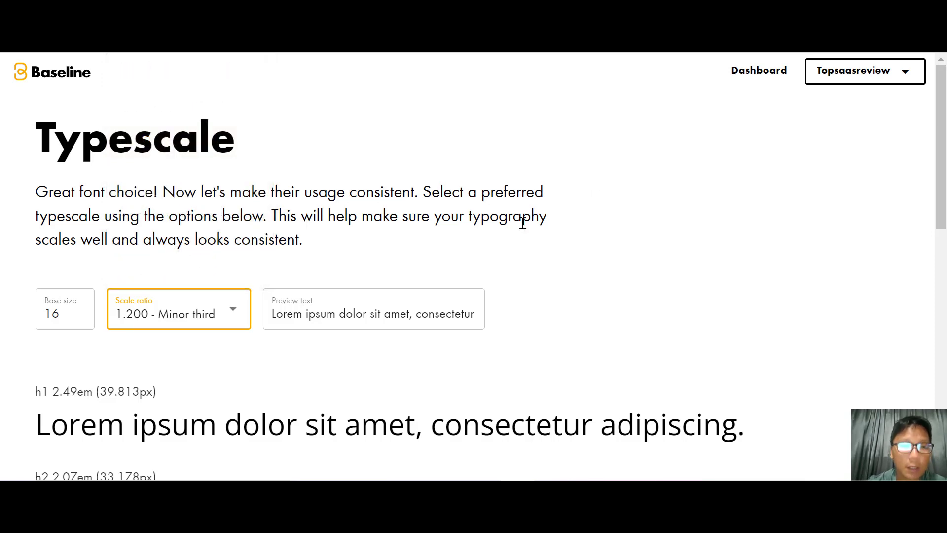
pyautogui.scroll(-10, 523, 223)
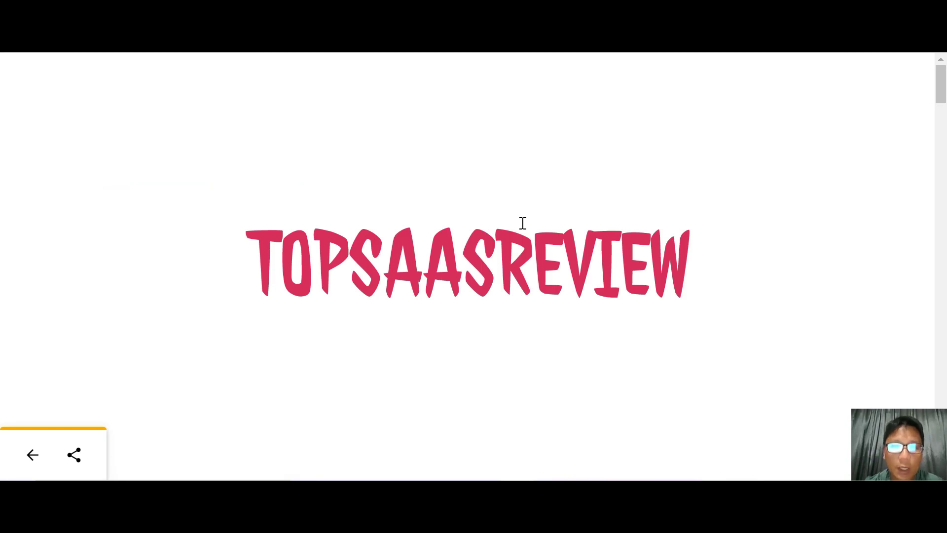
pyautogui.scroll(-4, 522, 223)
pyautogui.scroll(-15, 522, 222)
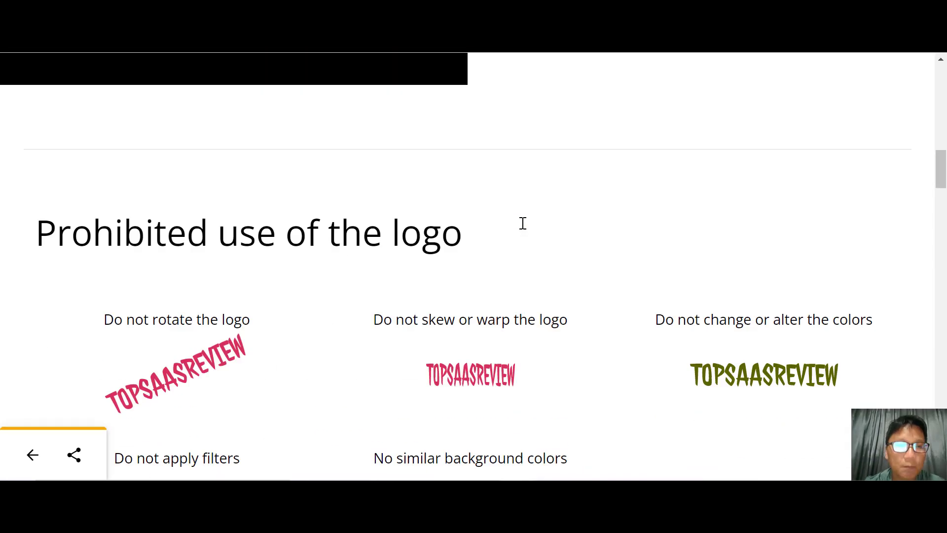
pyautogui.scroll(-15, 523, 223)
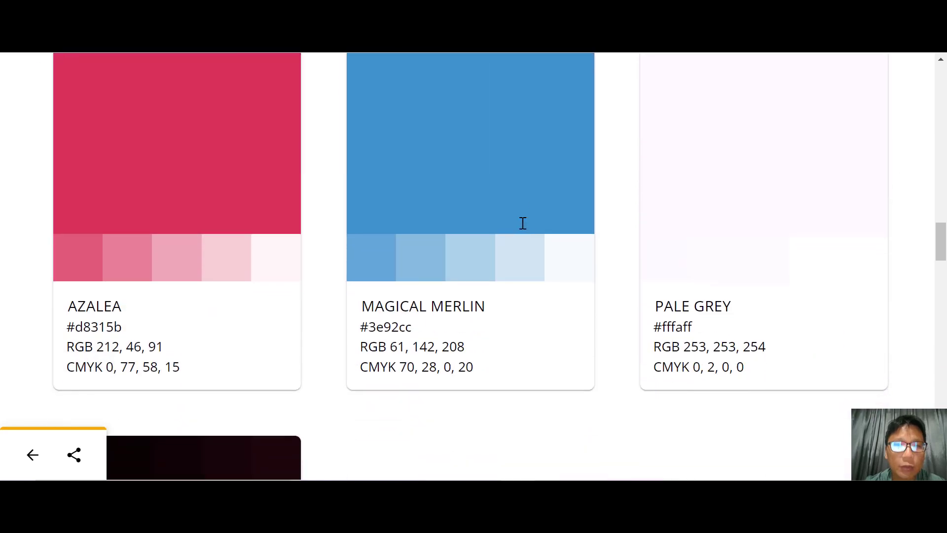
pyautogui.scroll(-15, 523, 223)
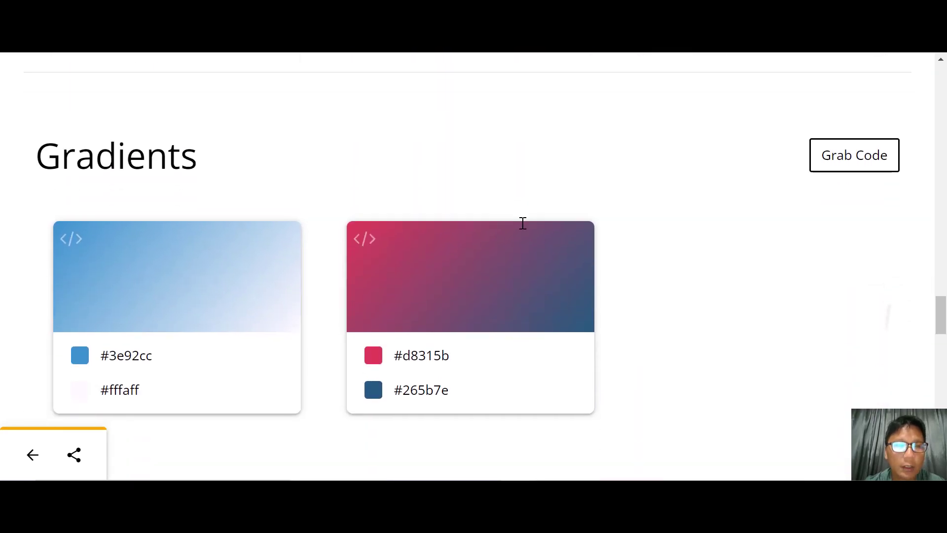
pyautogui.scroll(6, 523, 223)
pyautogui.scroll(-12, 523, 223)
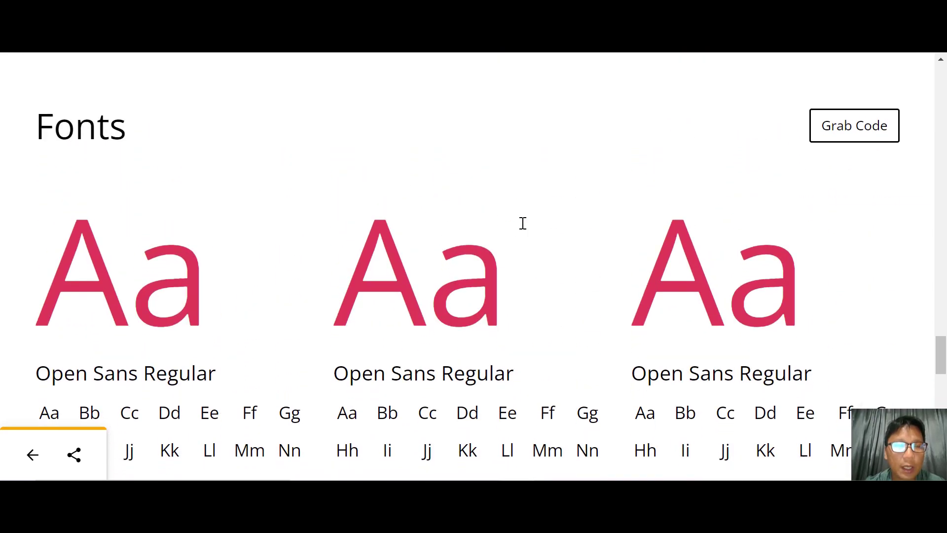
pyautogui.scroll(4, 523, 223)
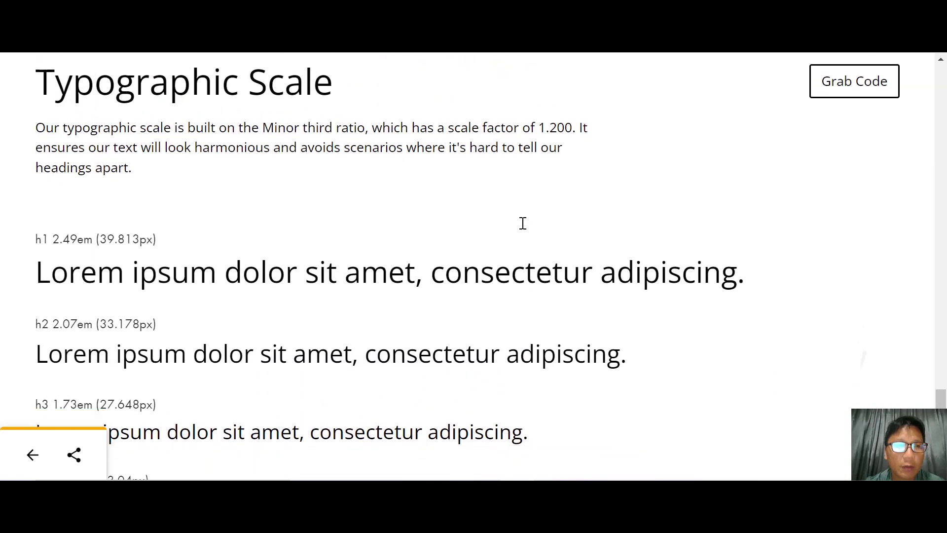
pyautogui.scroll(-9, 523, 223)
pyautogui.scroll(18, 523, 223)
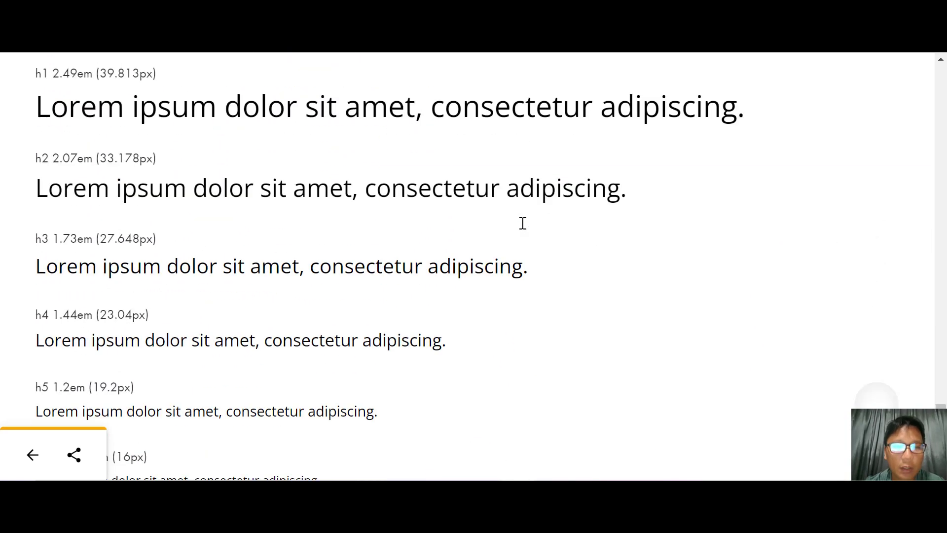
pyautogui.scroll(5, 523, 223)
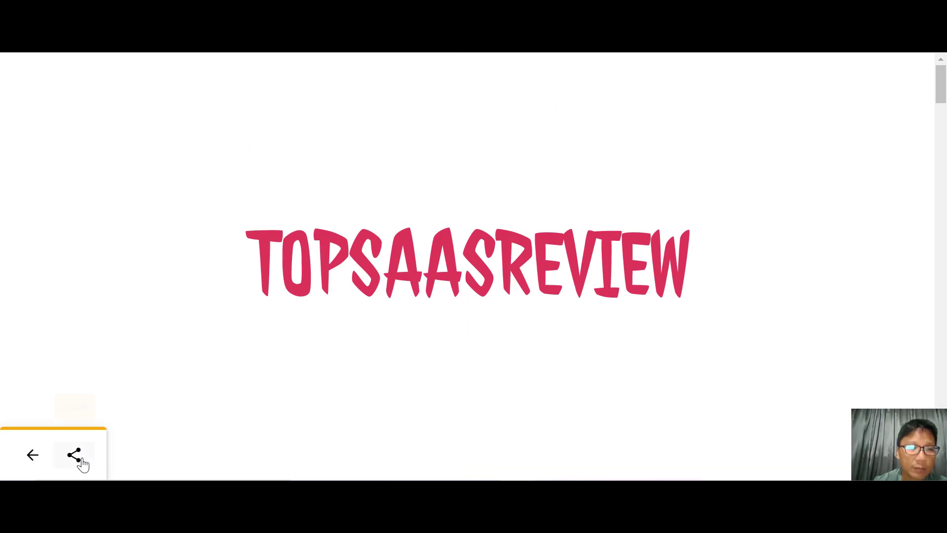
# - Return to the dashboard and view, then dismiss, the TopSaasReview brand's options menu
pyautogui.click(21, 465)
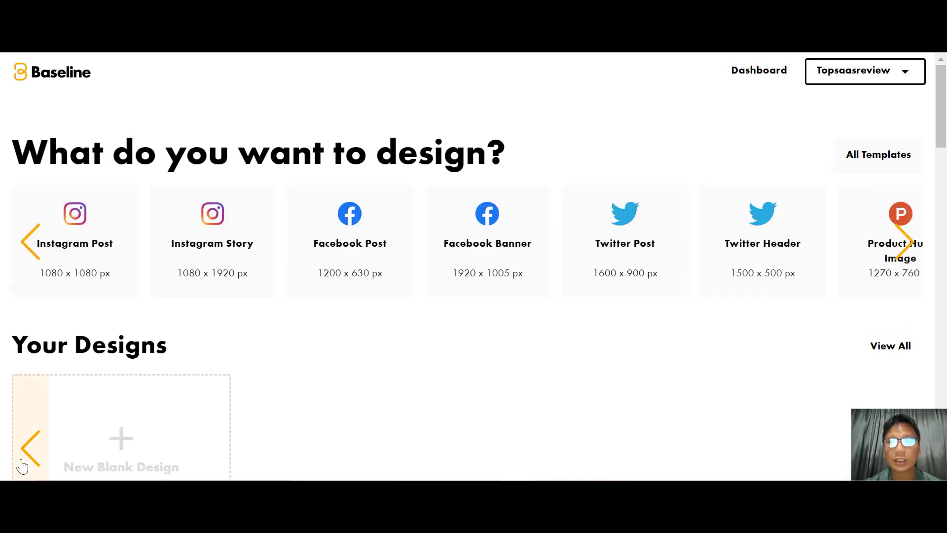
pyautogui.scroll(-9, 21, 464)
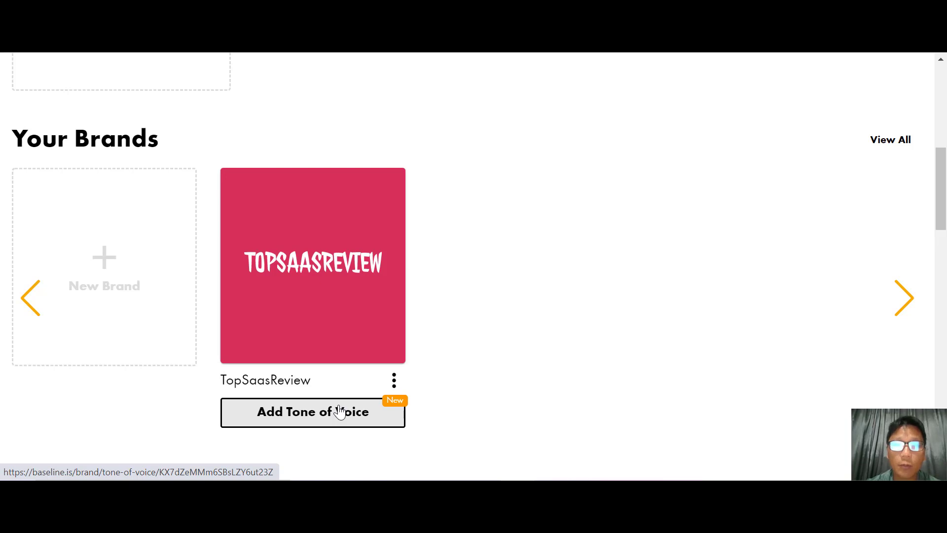
pyautogui.click(394, 381)
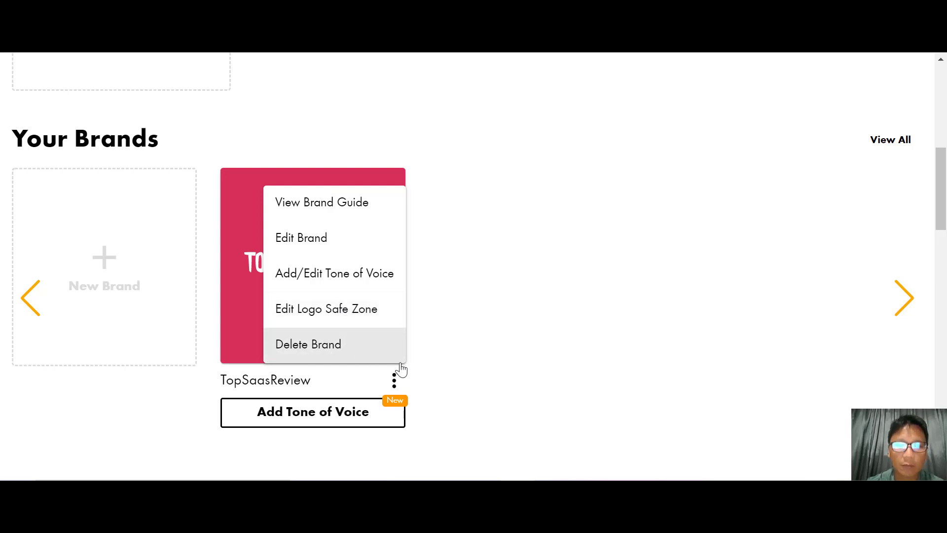
pyautogui.click(607, 290)
pyautogui.scroll(6, 607, 290)
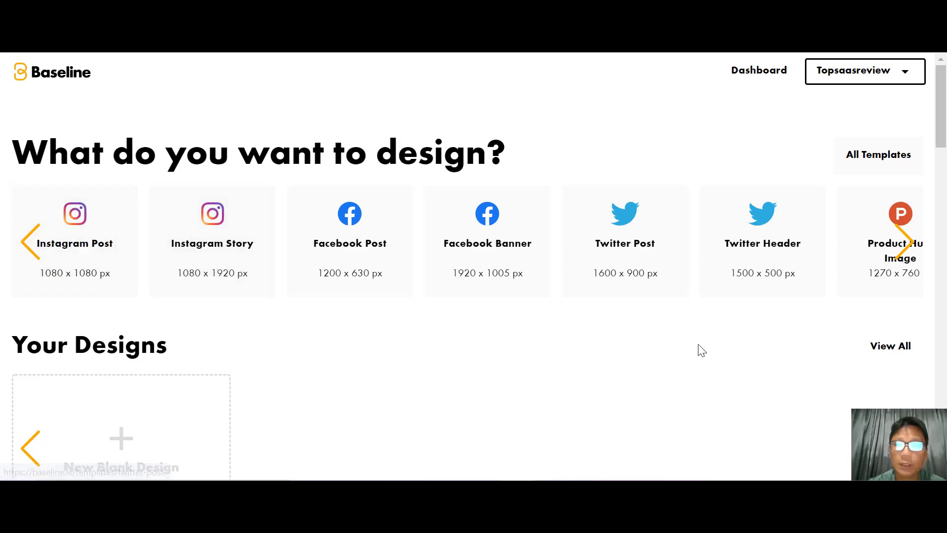
# - Browse the design formats up to Open Graph Image, then open Instagram Post 1080 x 1080 templates
pyautogui.click(902, 241)
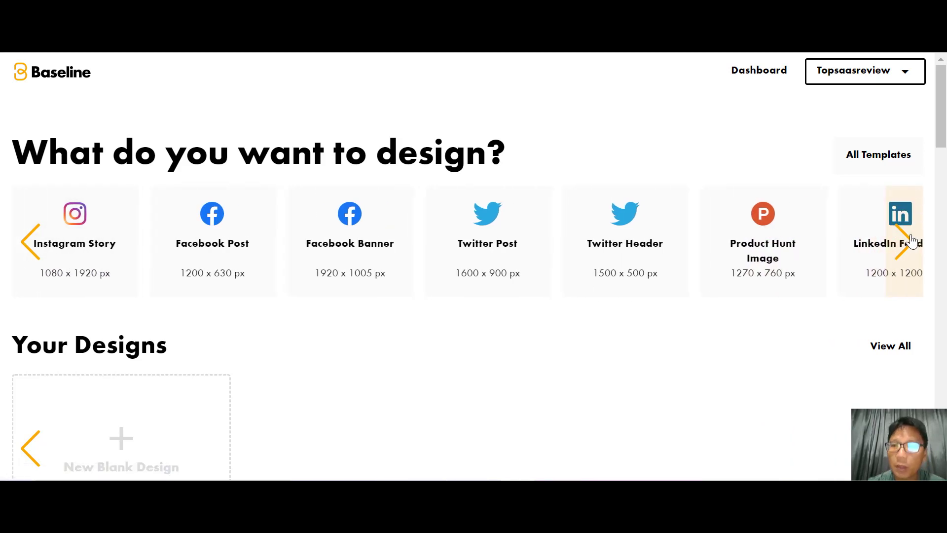
pyautogui.click(912, 240)
pyautogui.click(911, 240)
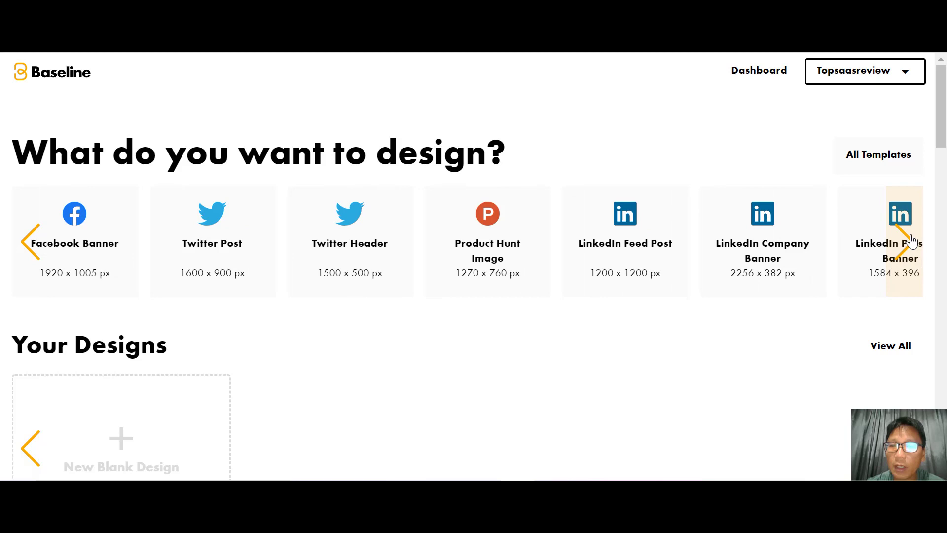
pyautogui.click(912, 240)
pyautogui.click(912, 240)
pyautogui.click(911, 241)
pyautogui.click(912, 240)
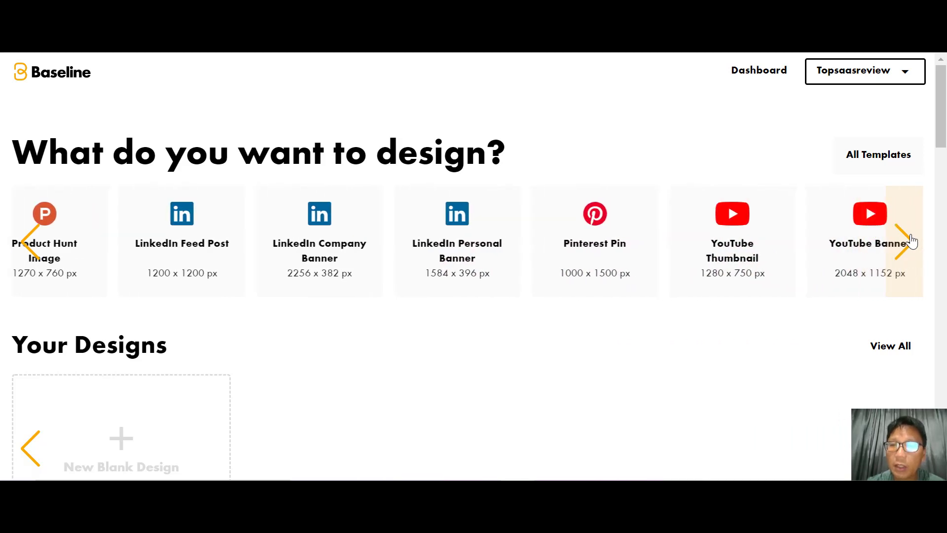
pyautogui.click(912, 240)
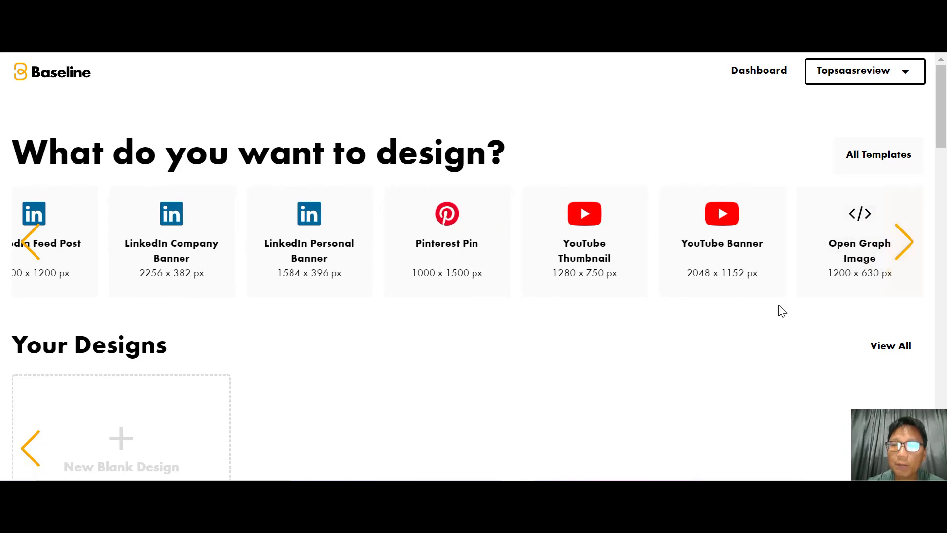
pyautogui.click(39, 234)
pyautogui.click(40, 235)
pyautogui.click(39, 235)
pyautogui.click(39, 235)
pyautogui.click(39, 235)
pyautogui.click(40, 235)
pyautogui.click(40, 235)
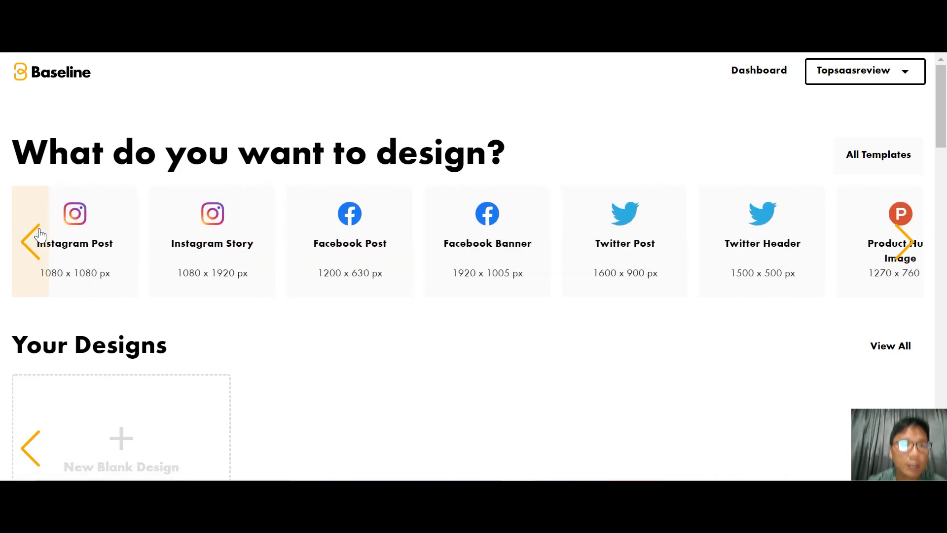
pyautogui.click(98, 258)
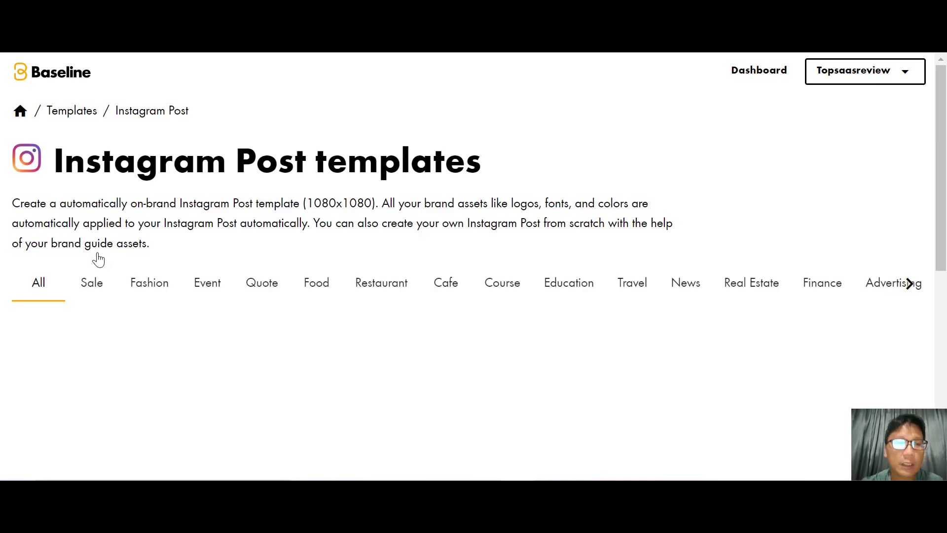
# - Filter Instagram Post templates to Sale, showing New Collection and SALE - 50% OFF designs
pyautogui.scroll(-2, 98, 258)
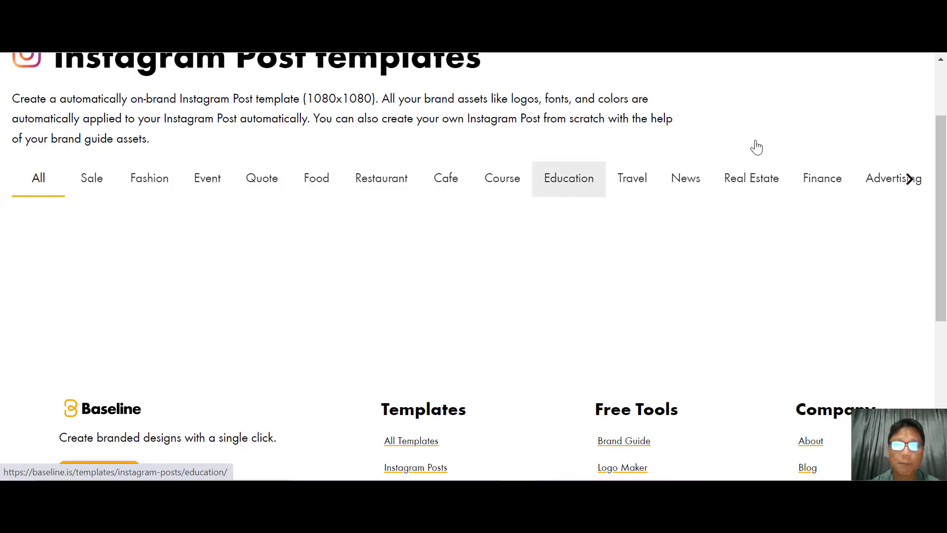
pyautogui.click(94, 178)
pyautogui.scroll(-6, 91, 180)
pyautogui.scroll(1, 91, 180)
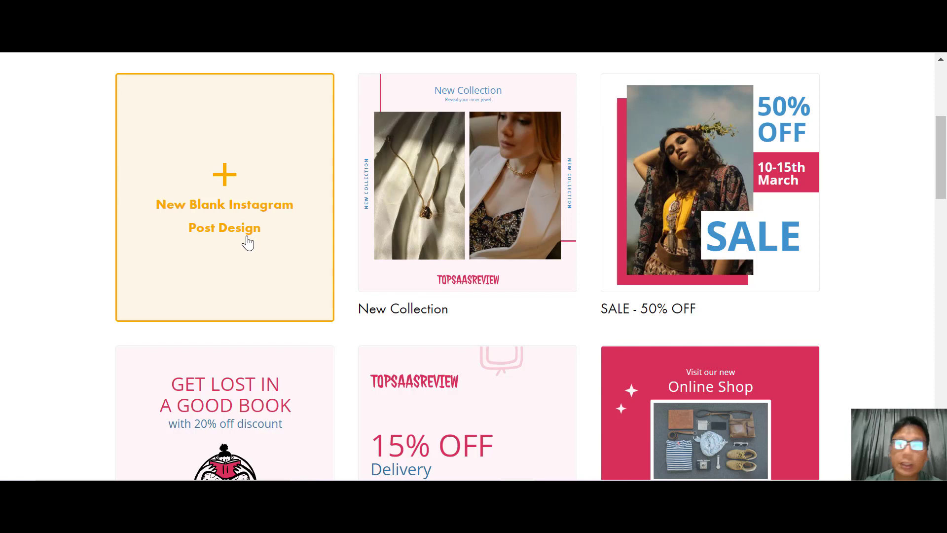
pyautogui.scroll(1, 810, 277)
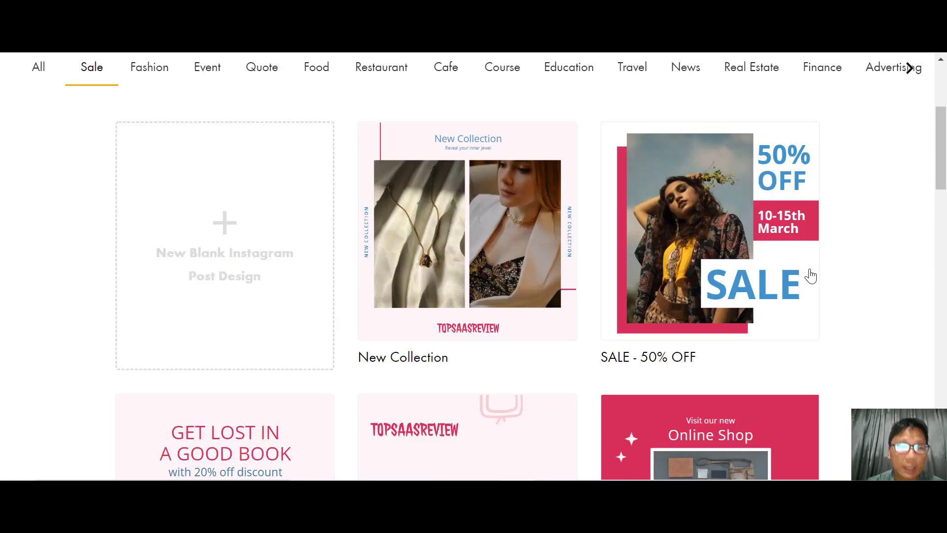
# - Start a design from the SALE 50% OFF template and browse the elements, photos, uploads and templates panels
pyautogui.click(732, 260)
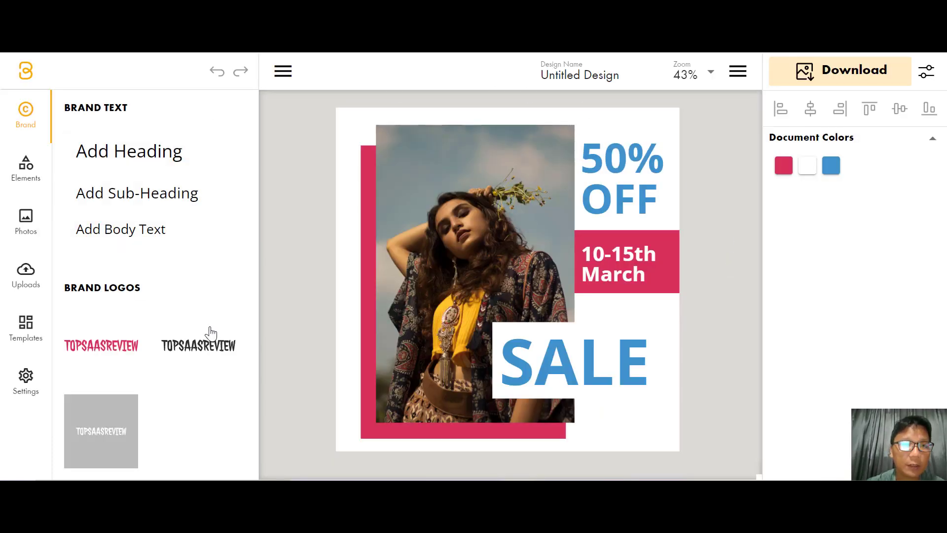
pyautogui.click(24, 169)
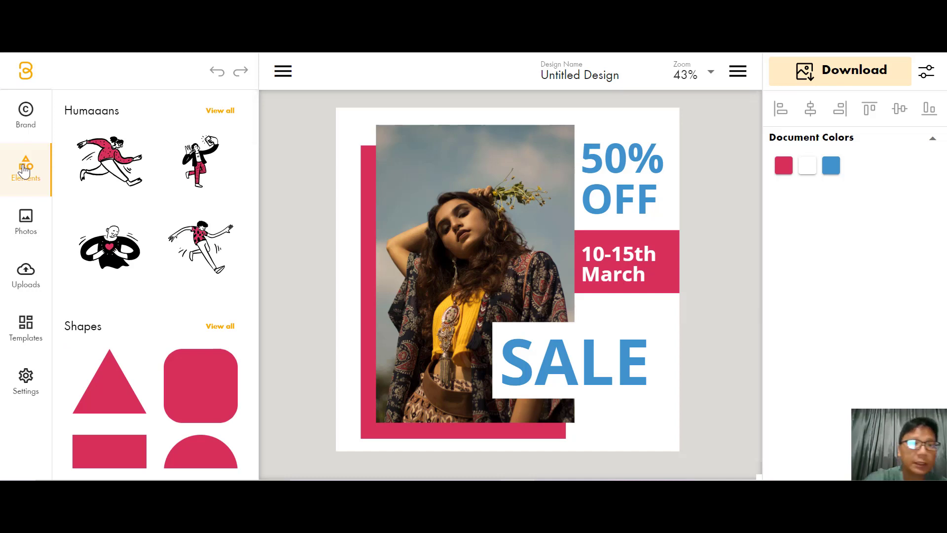
pyautogui.click(25, 222)
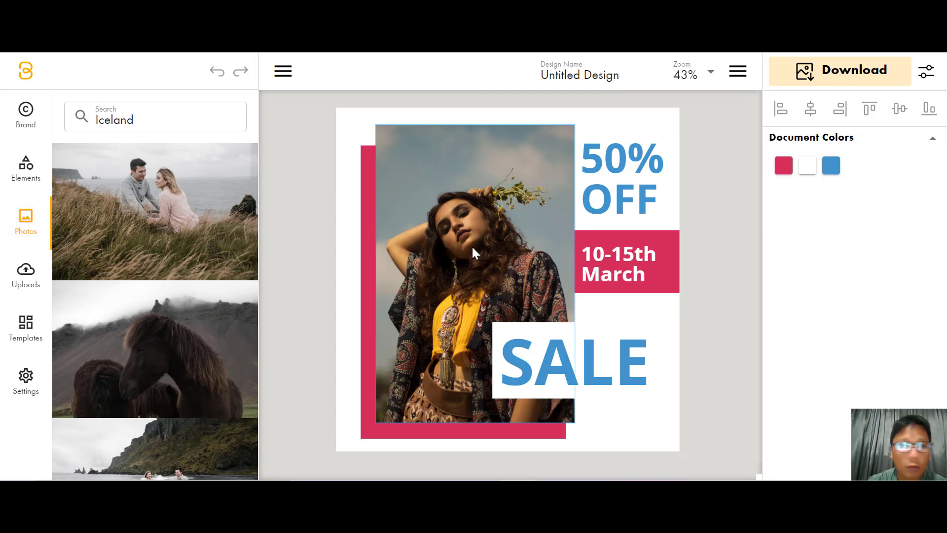
pyautogui.click(30, 283)
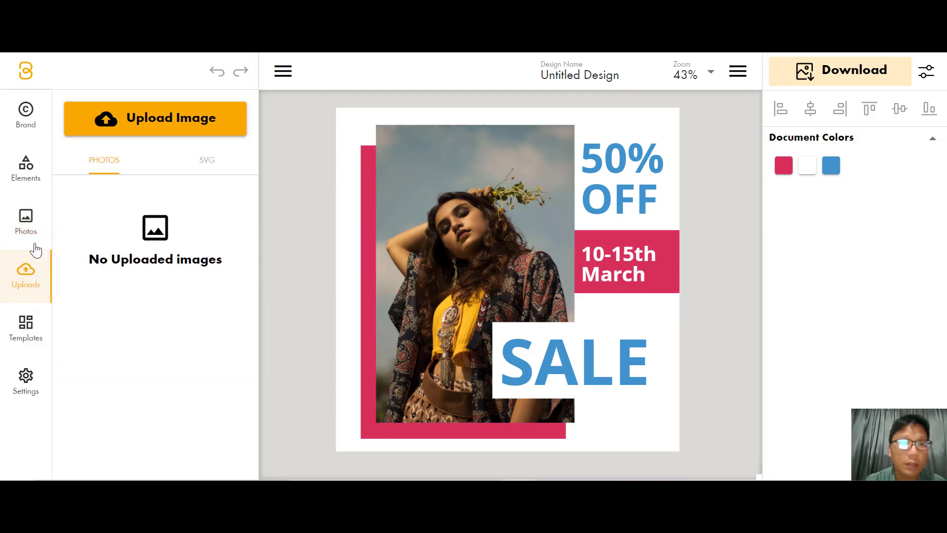
pyautogui.click(31, 335)
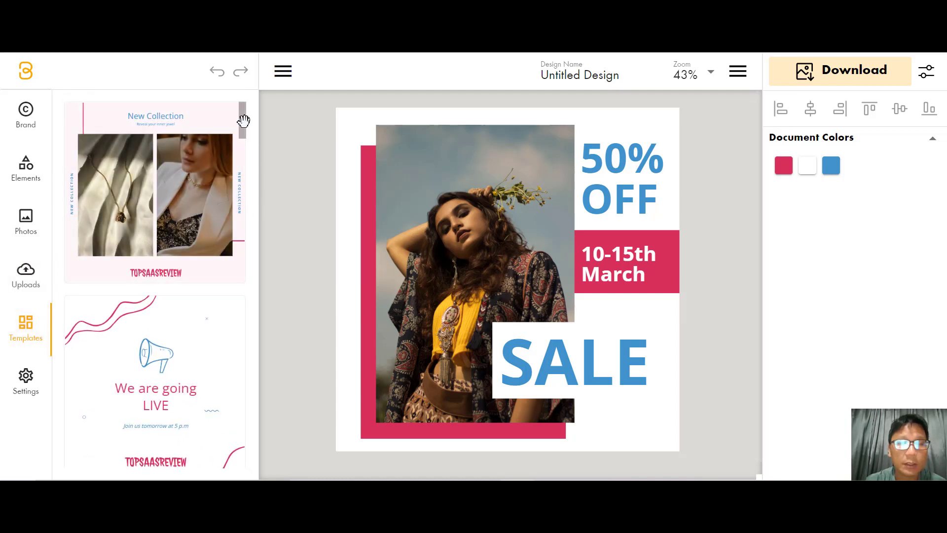
# - Confirm TopSaasReview is the applied brand at 1080 × 1080, then select the woman's photo
pyautogui.moveTo(242, 132); pyautogui.dragTo(247, 173)
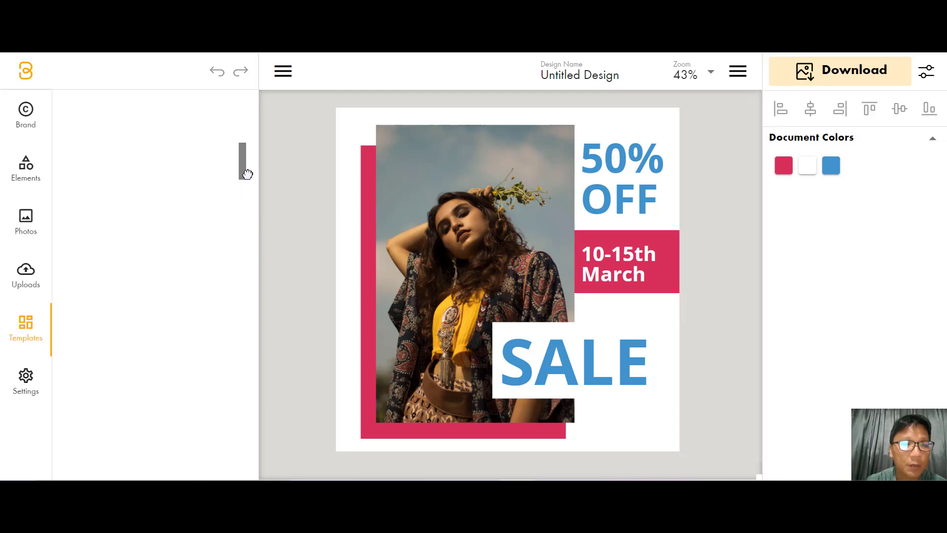
pyautogui.click(12, 402)
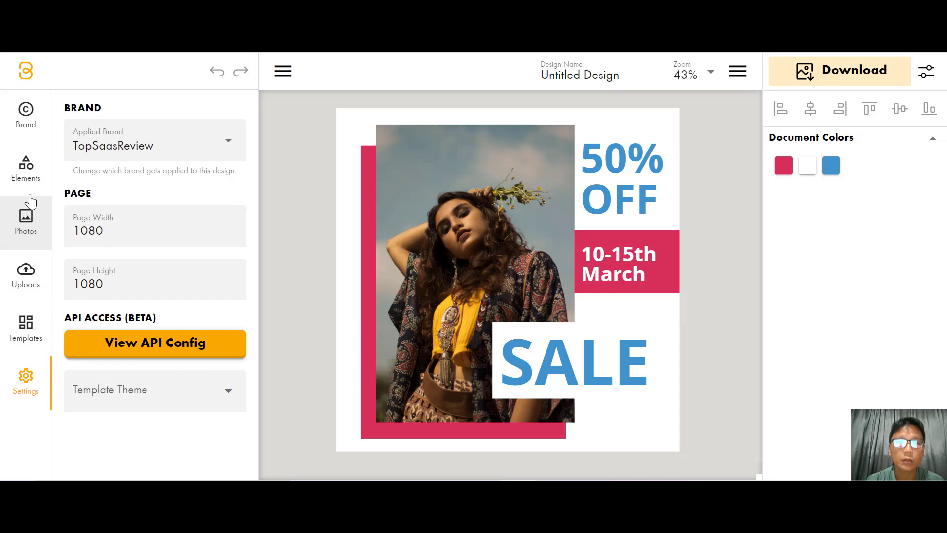
pyautogui.click(522, 219)
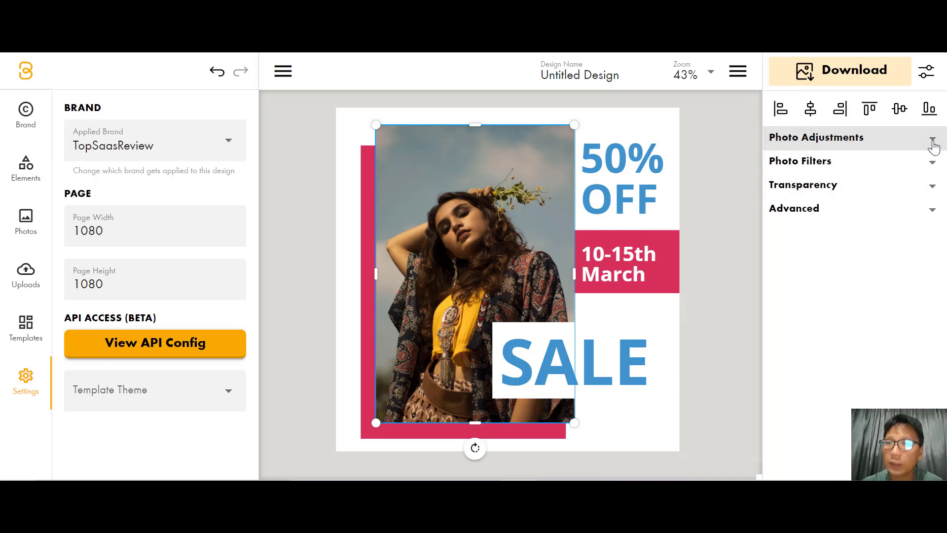
# - Apply the pink-red Branded 1 photo filter to the woman's photo
pyautogui.click(932, 141)
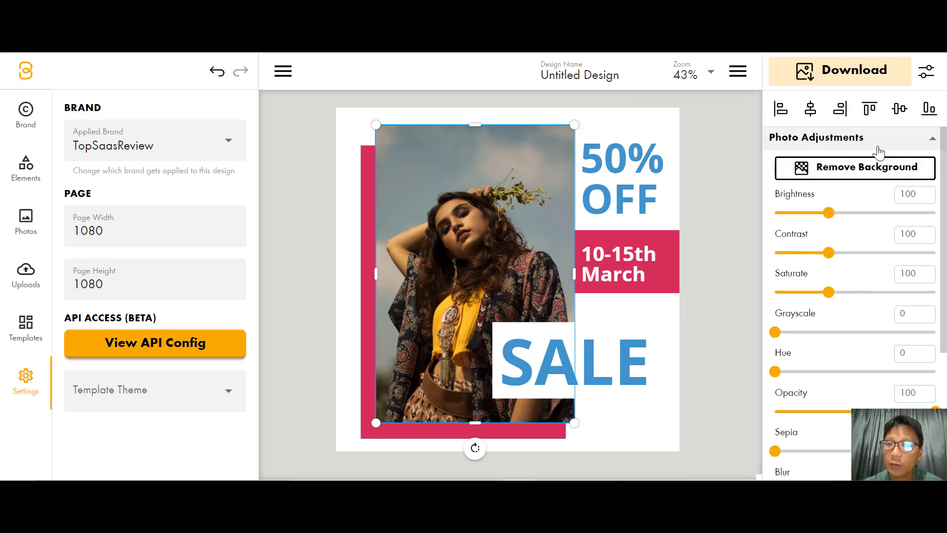
pyautogui.click(913, 143)
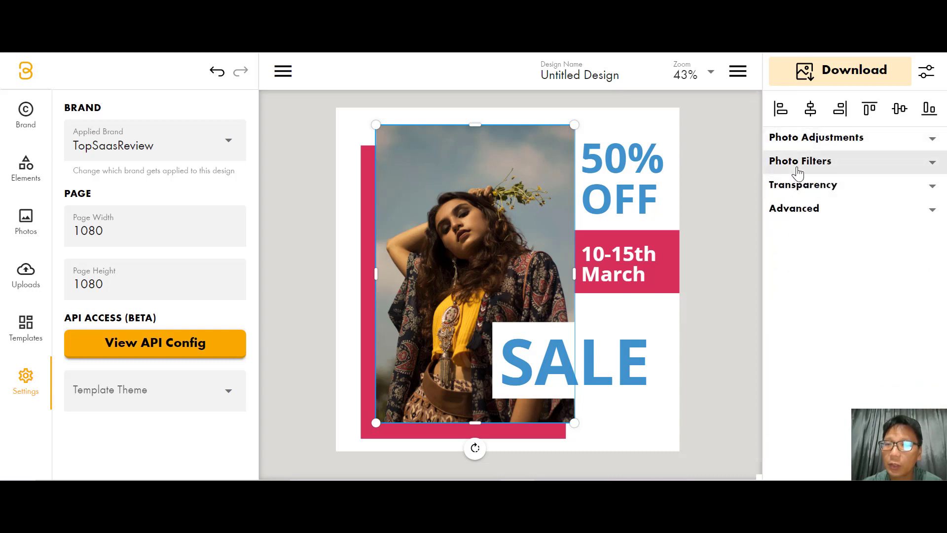
pyautogui.click(797, 166)
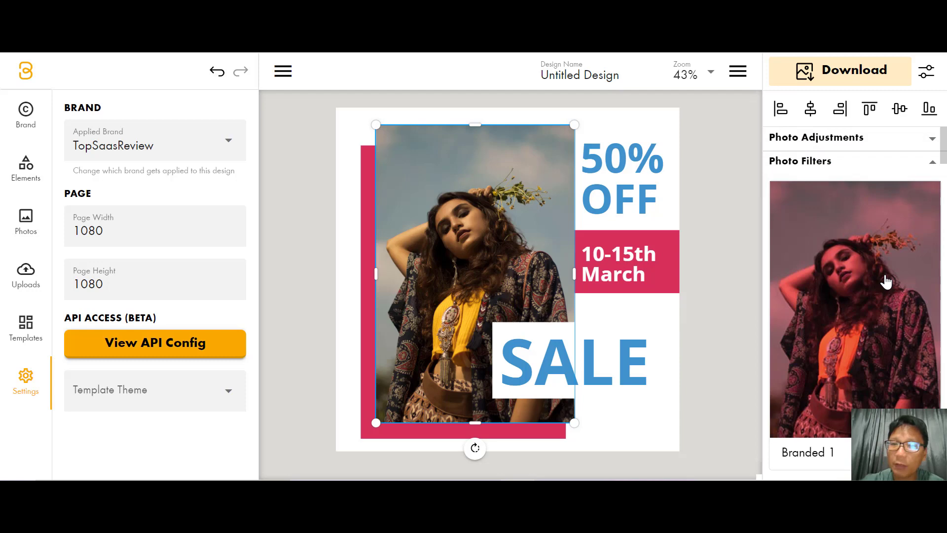
pyautogui.click(885, 281)
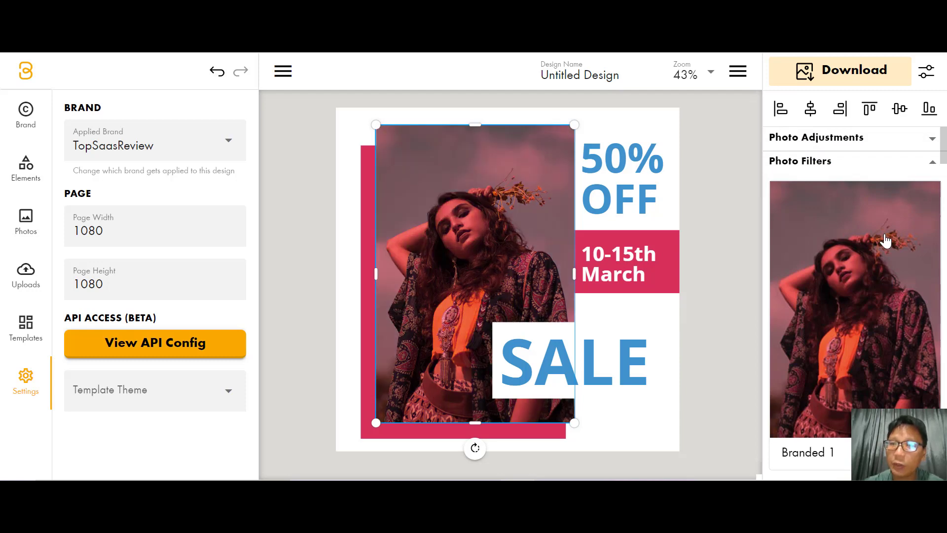
pyautogui.scroll(-10, 935, 168)
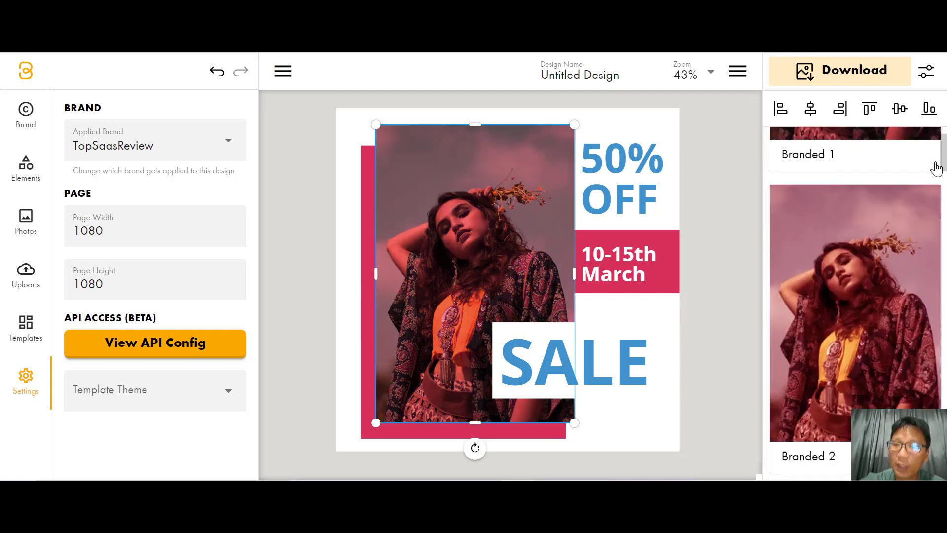
pyautogui.scroll(-4, 936, 167)
pyautogui.scroll(12, 936, 167)
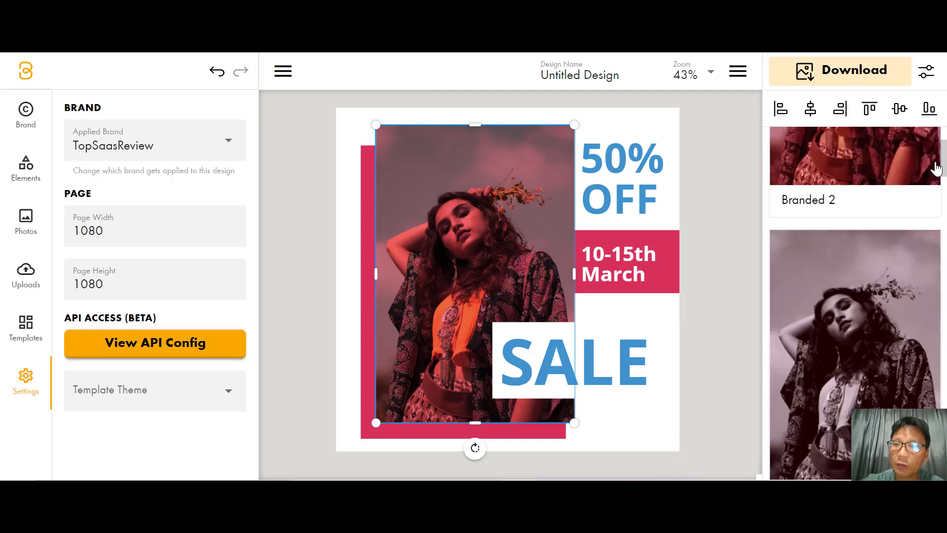
pyautogui.click(936, 168)
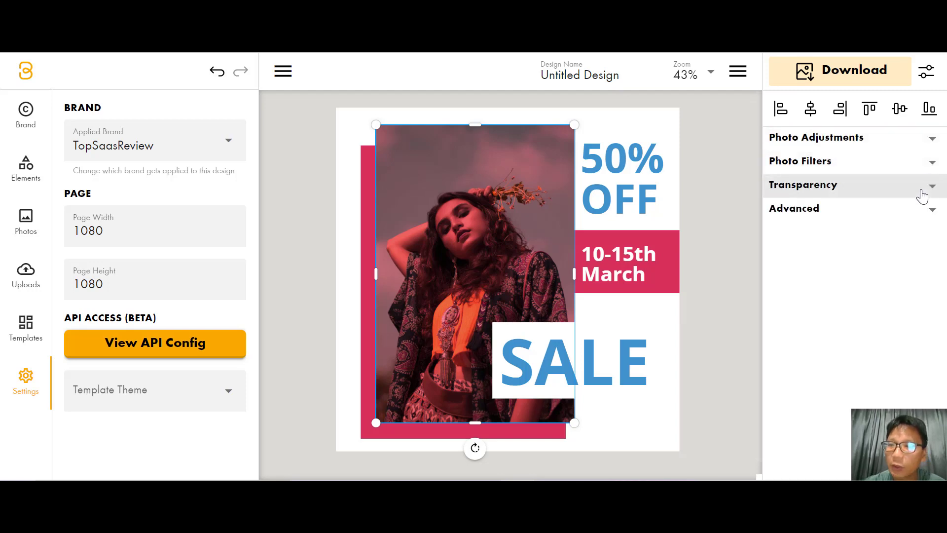
# - Lower the photo's transparency level slightly
pyautogui.click(922, 196)
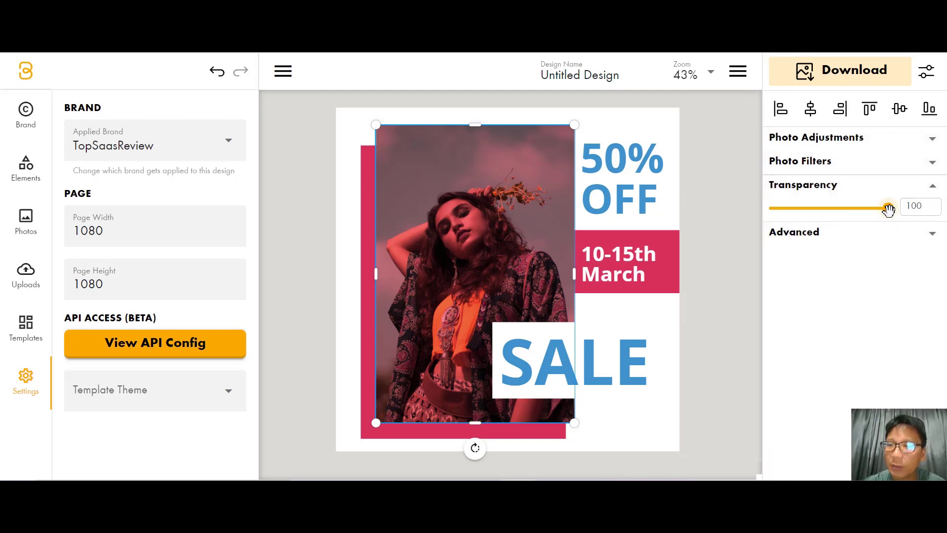
pyautogui.moveTo(849, 211); pyautogui.dragTo(816, 208)
pyautogui.click(629, 188)
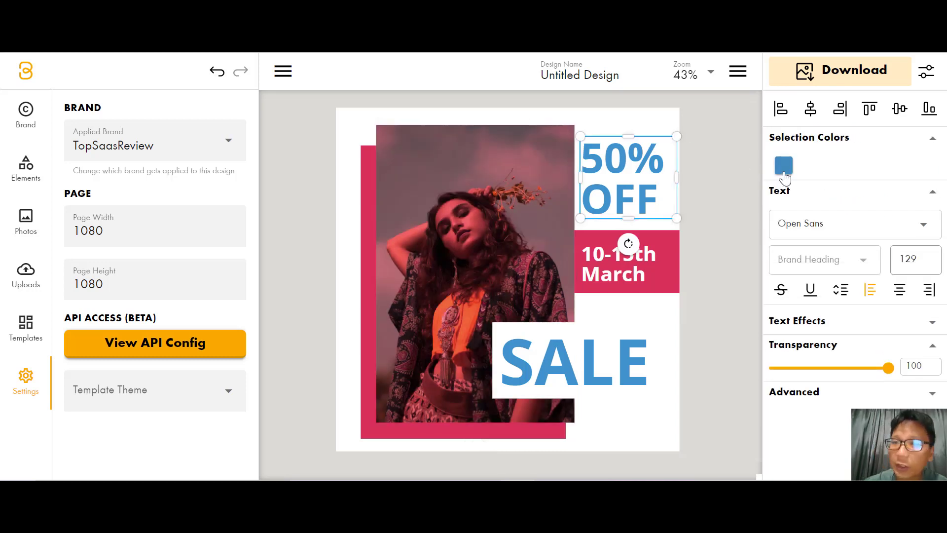
# - Try an outline on the 50% OFF heading by applying the Outline text effect preset
pyautogui.doubleClick(635, 168)
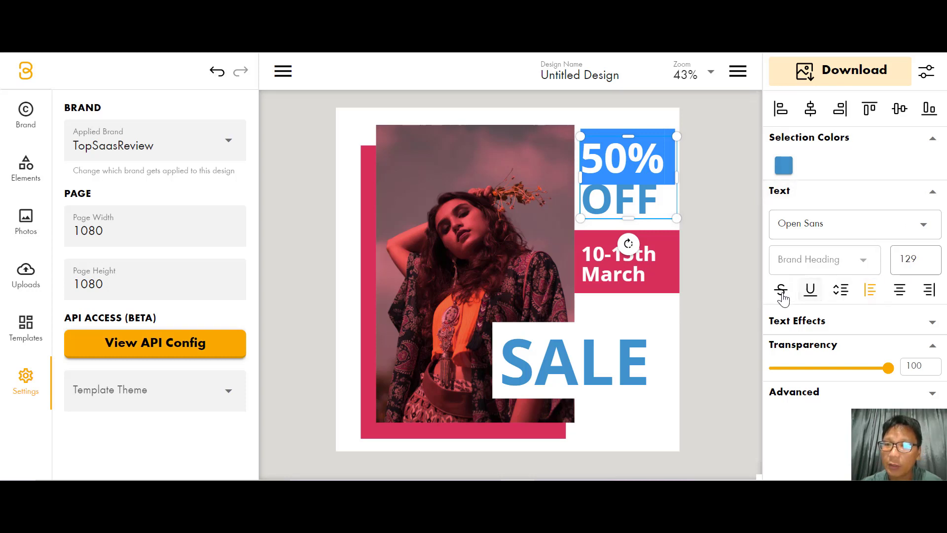
pyautogui.click(909, 325)
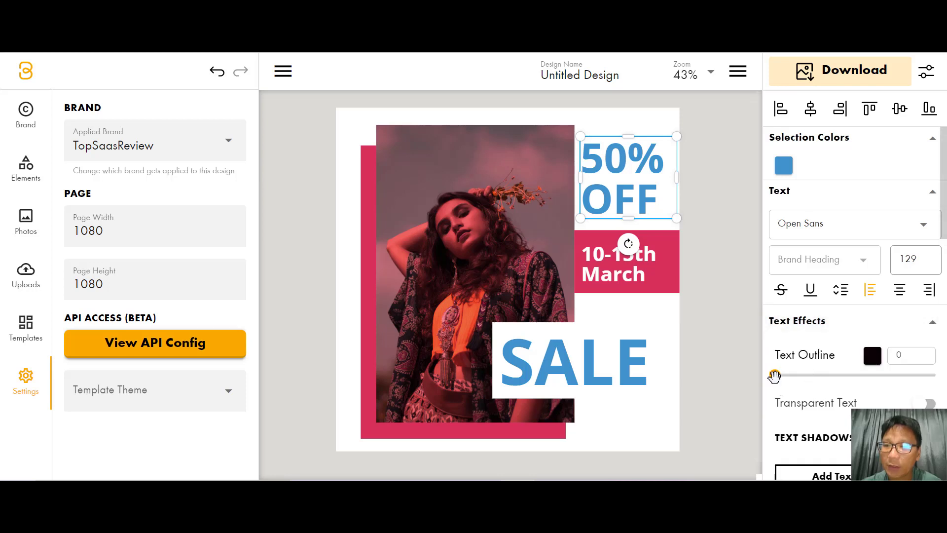
pyautogui.moveTo(774, 375); pyautogui.dragTo(808, 376)
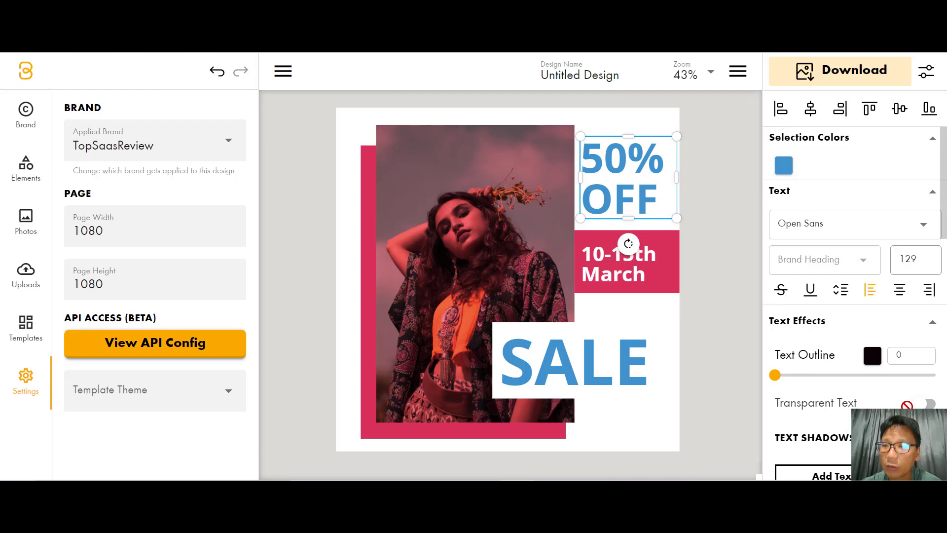
pyautogui.scroll(-3, 931, 401)
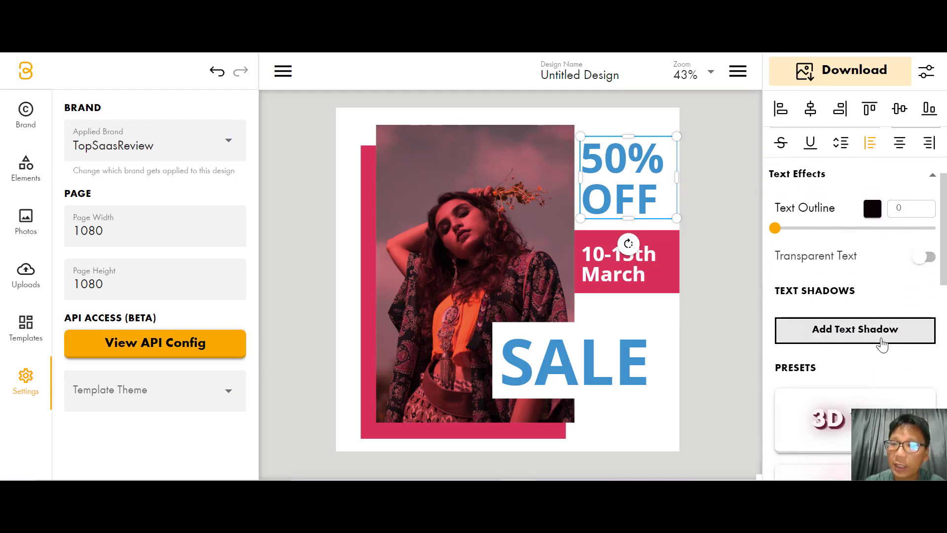
pyautogui.scroll(-4, 868, 340)
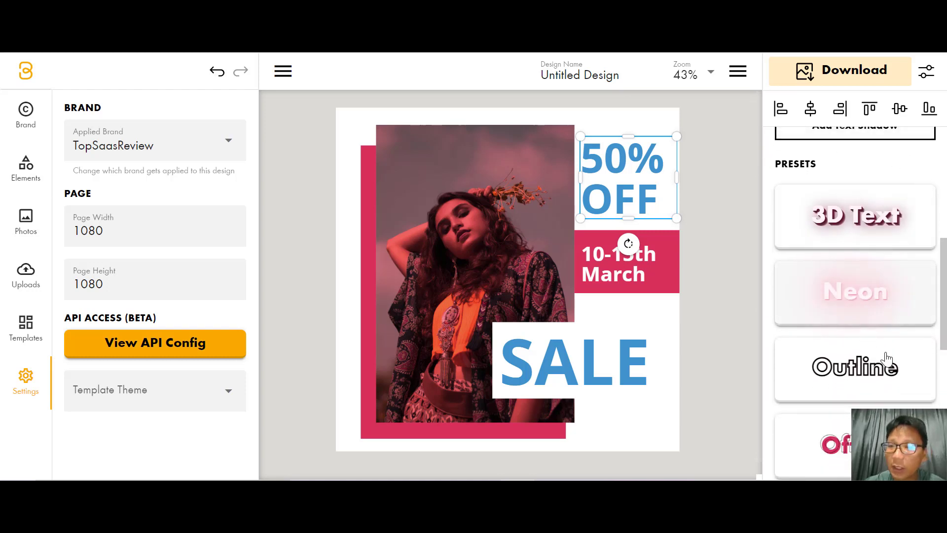
pyautogui.click(857, 380)
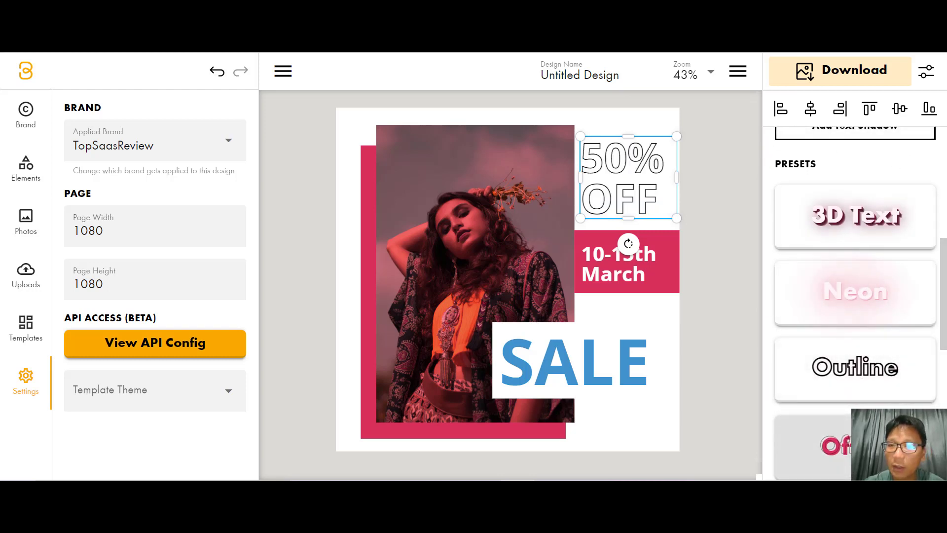
# - Switch the heading to the 3D Text preset and check its shadow settings
pyautogui.click(890, 228)
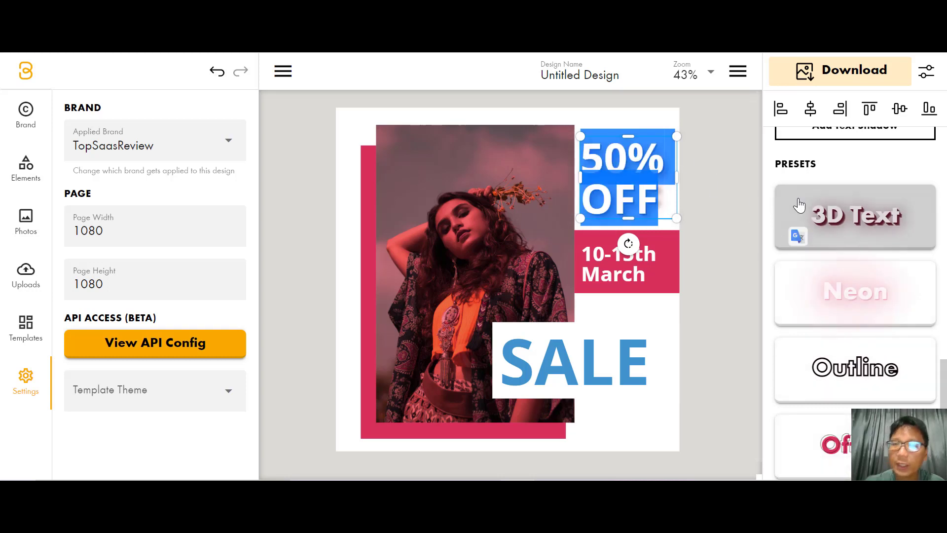
pyautogui.click(799, 204)
pyautogui.scroll(1, 799, 203)
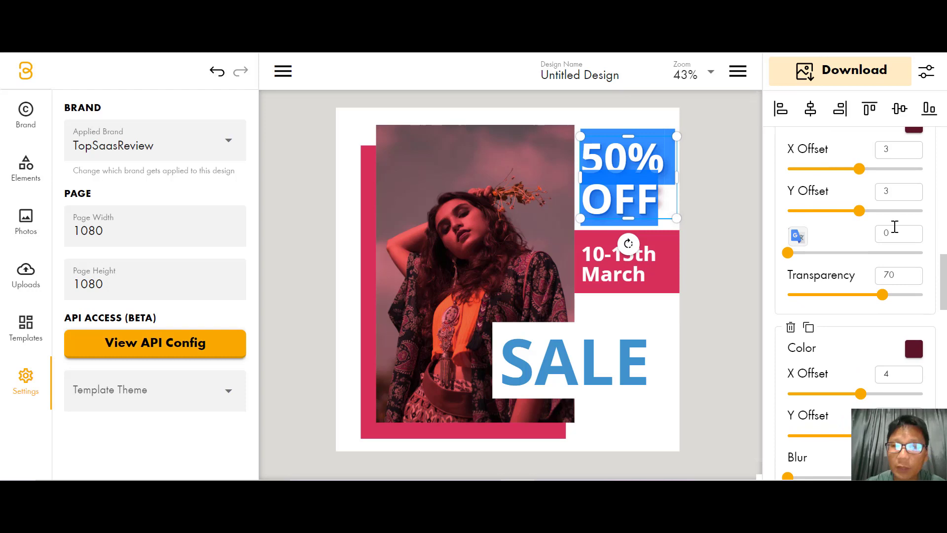
pyautogui.click(737, 187)
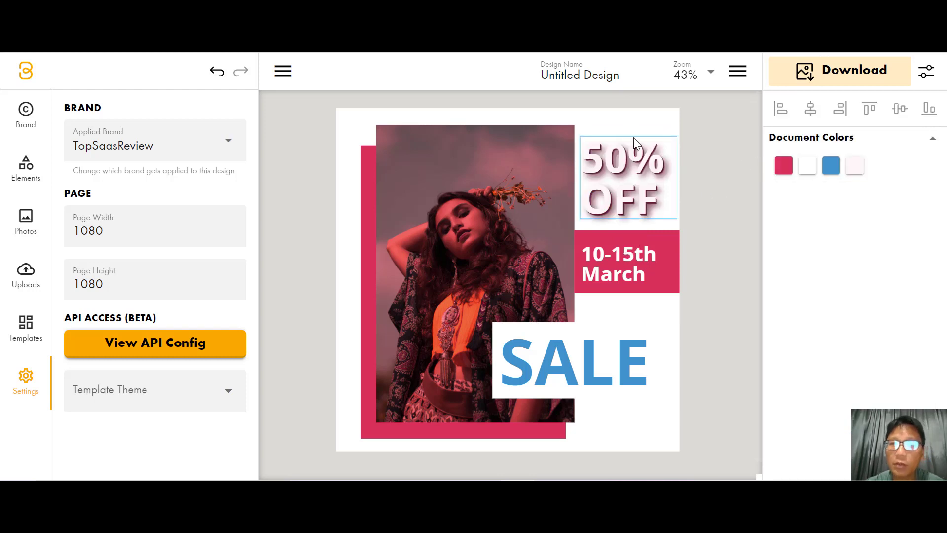
pyautogui.click(926, 72)
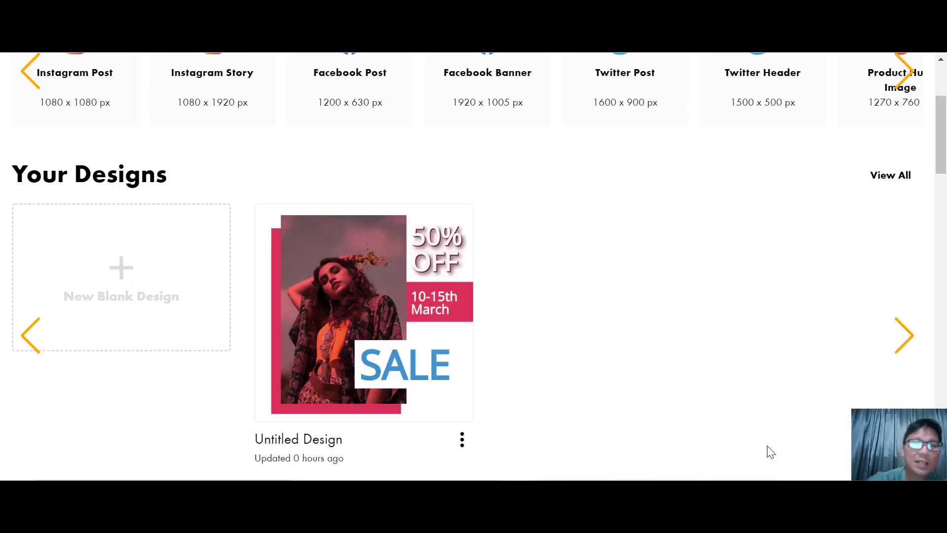
# - Scroll the dashboard to view the SALE 50% OFF post under Your Designs
pyautogui.scroll(1, 767, 450)
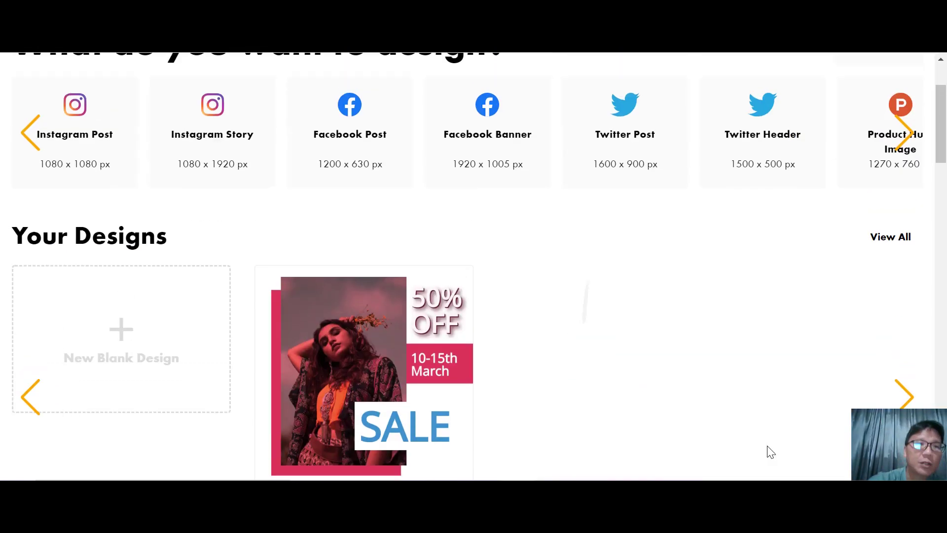
pyautogui.scroll(-2, 768, 451)
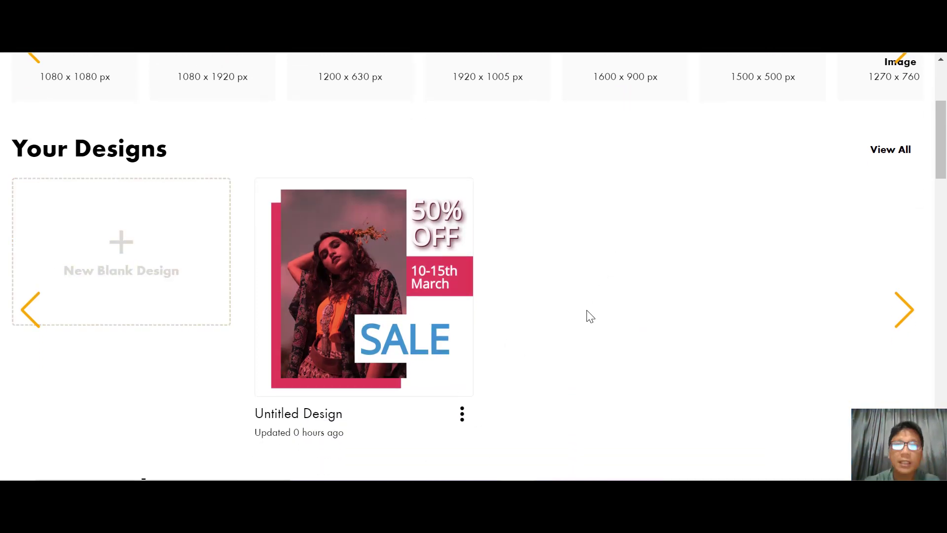
pyautogui.scroll(4, 590, 315)
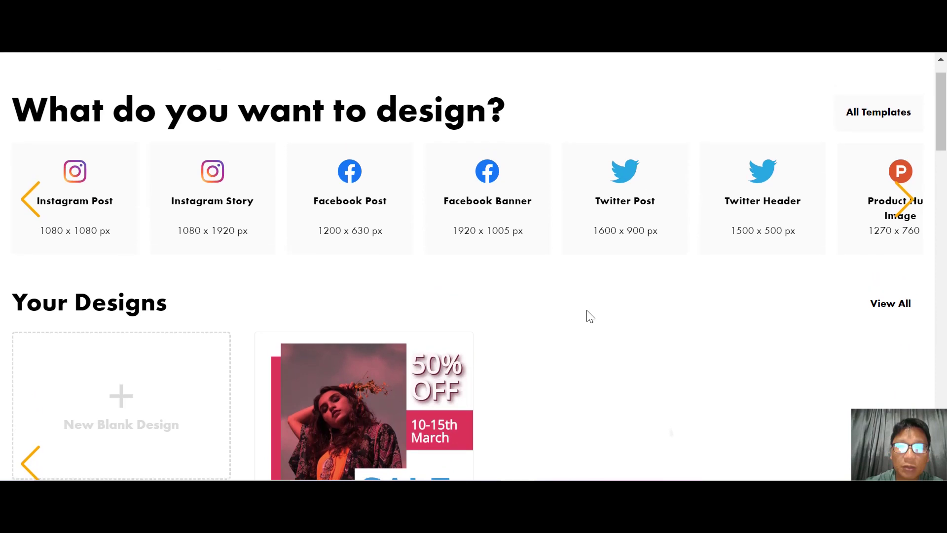